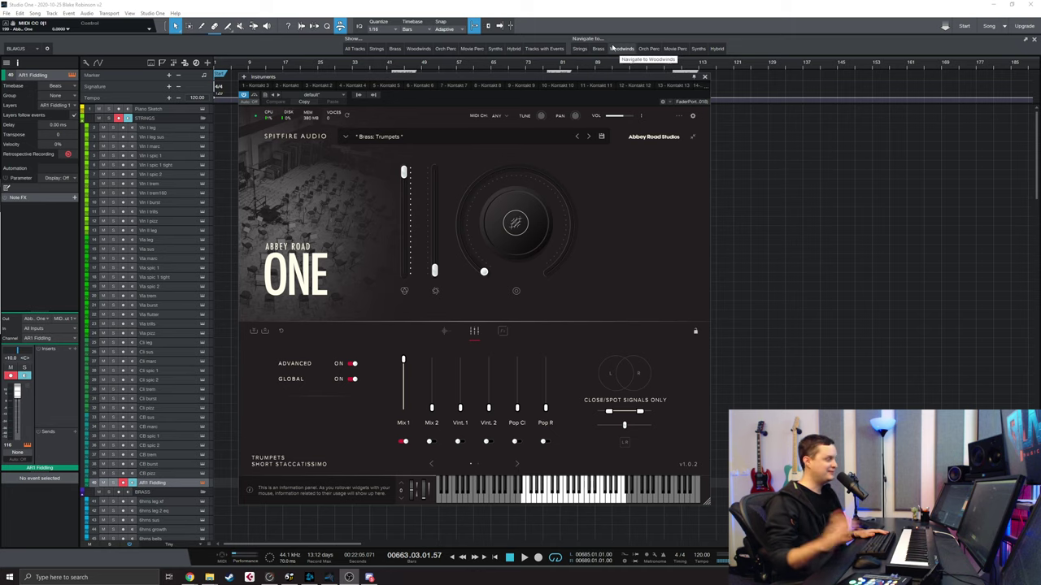
Reposition the Abbey Road One instrument window with a few small nudges
click(548, 74)
drag(547, 75, 570, 65)
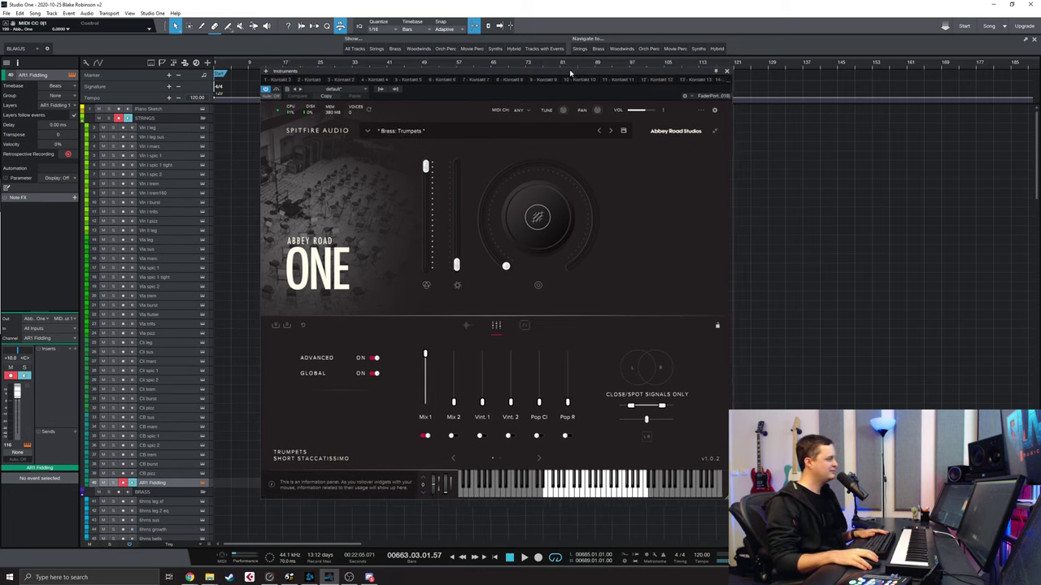
drag(570, 68, 549, 70)
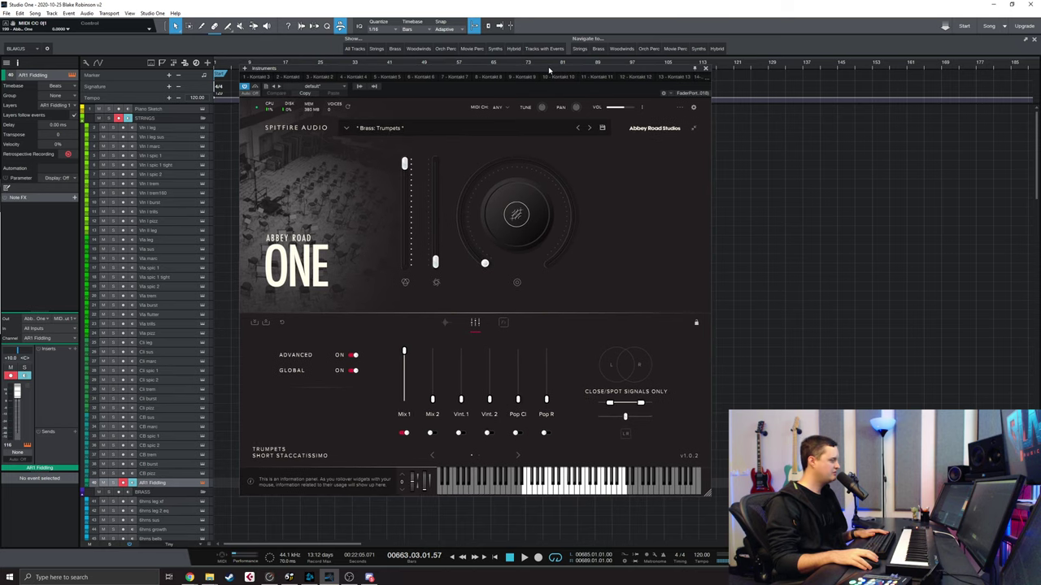
drag(549, 71, 547, 71)
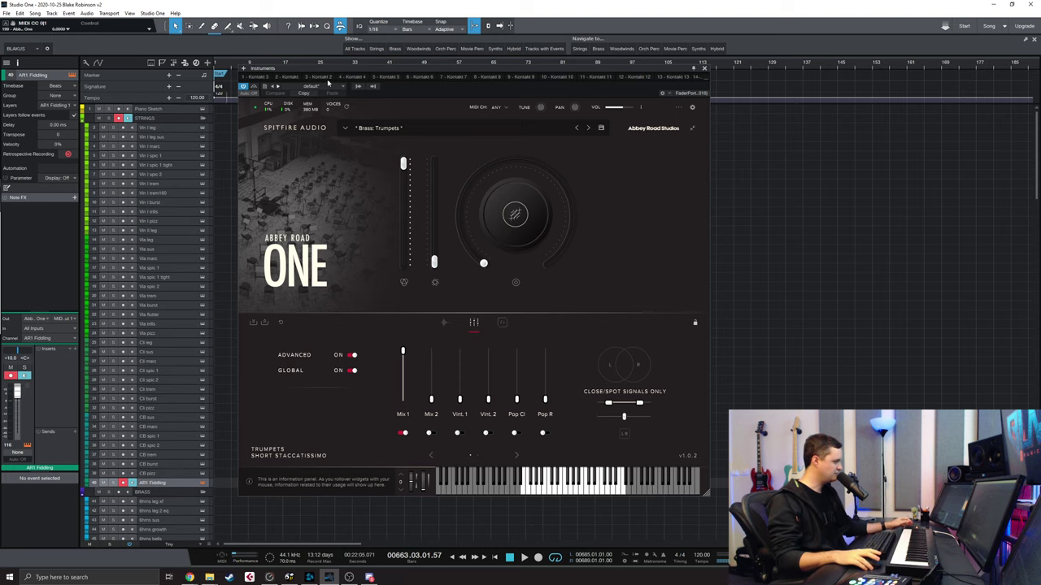
drag(473, 68, 469, 70)
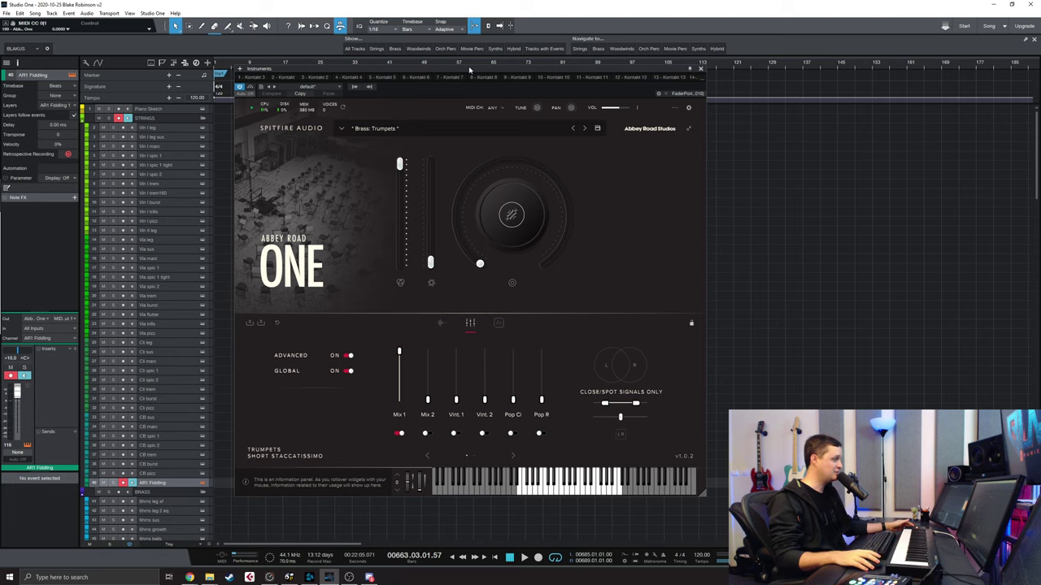
drag(469, 69, 466, 70)
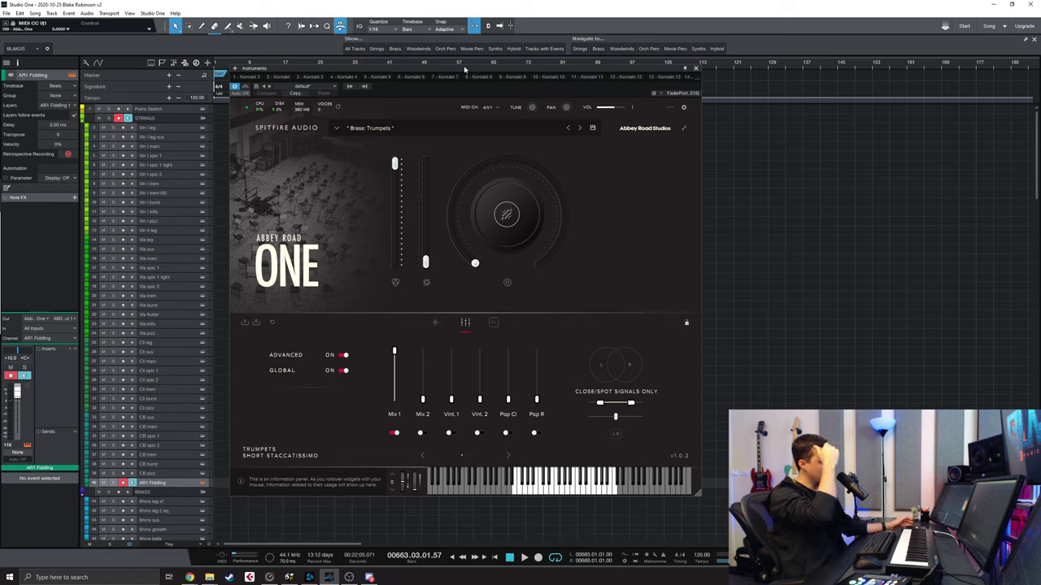
scroll(165, 259, down, 3)
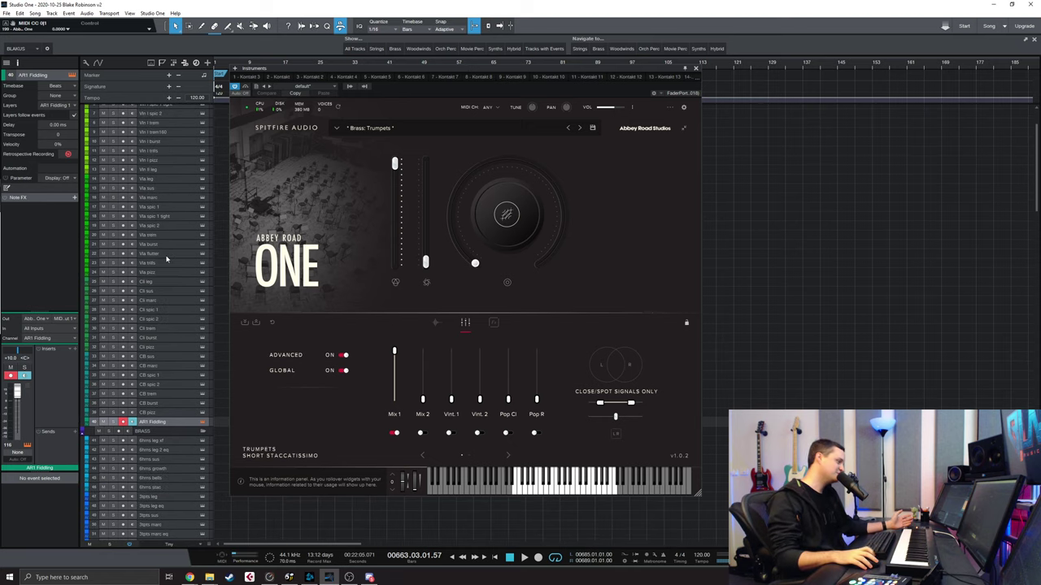
scroll(165, 258, up, 3)
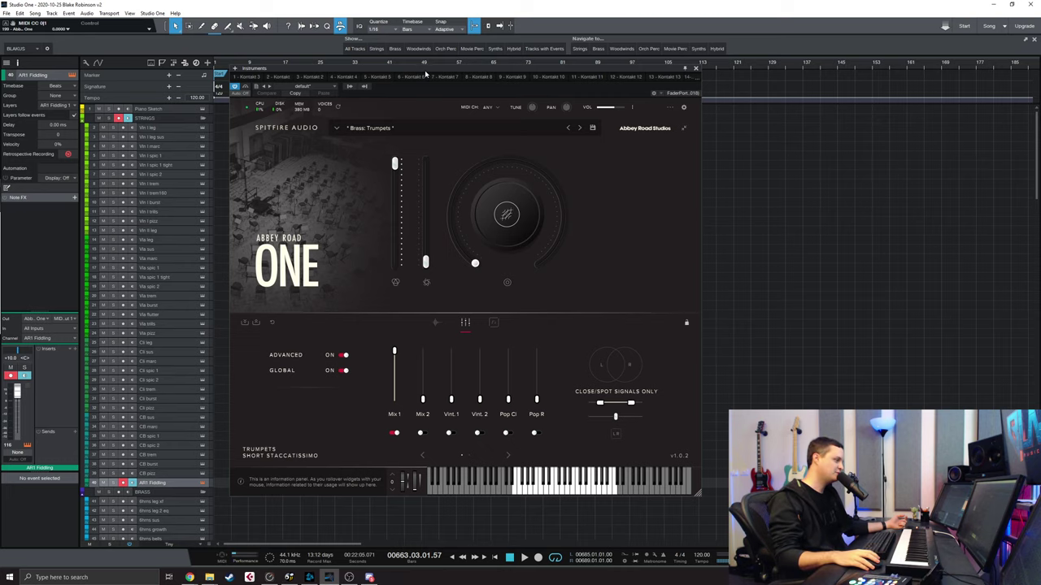
drag(425, 70, 422, 73)
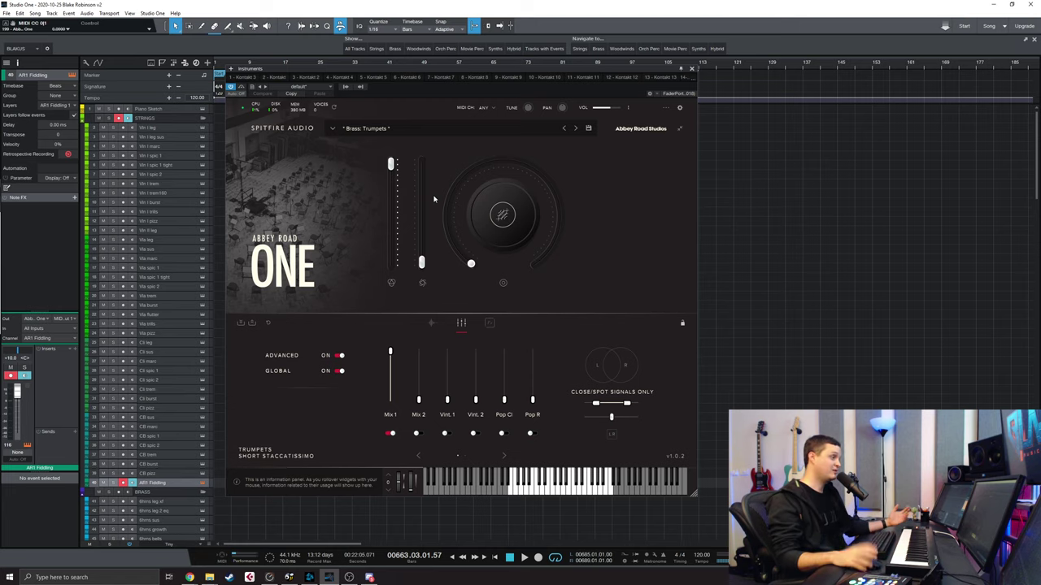
Scroll through the Abbey Road One window contents and shift the window slightly left
click(483, 75)
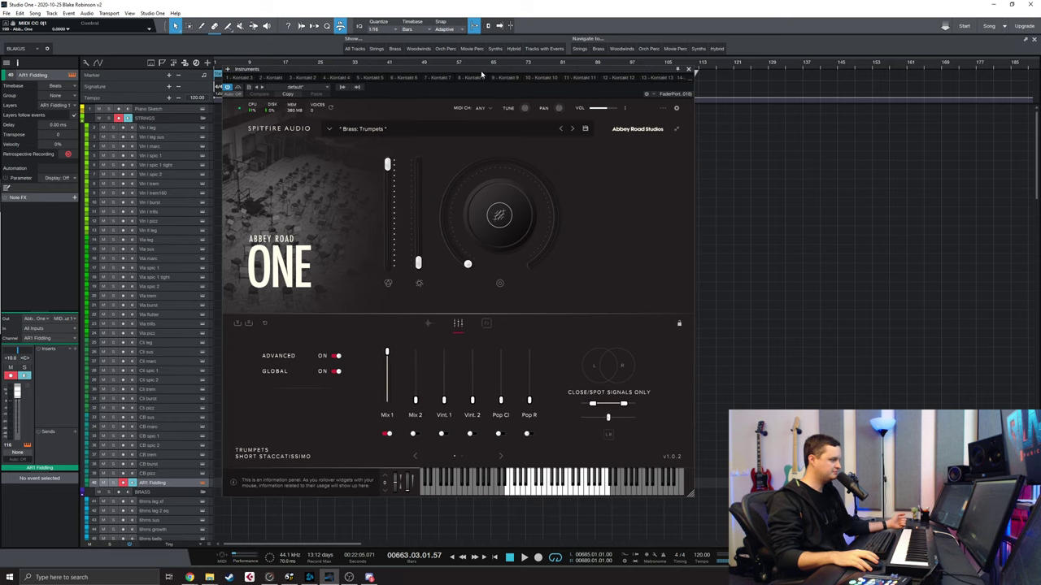
scroll(172, 336, down, 5)
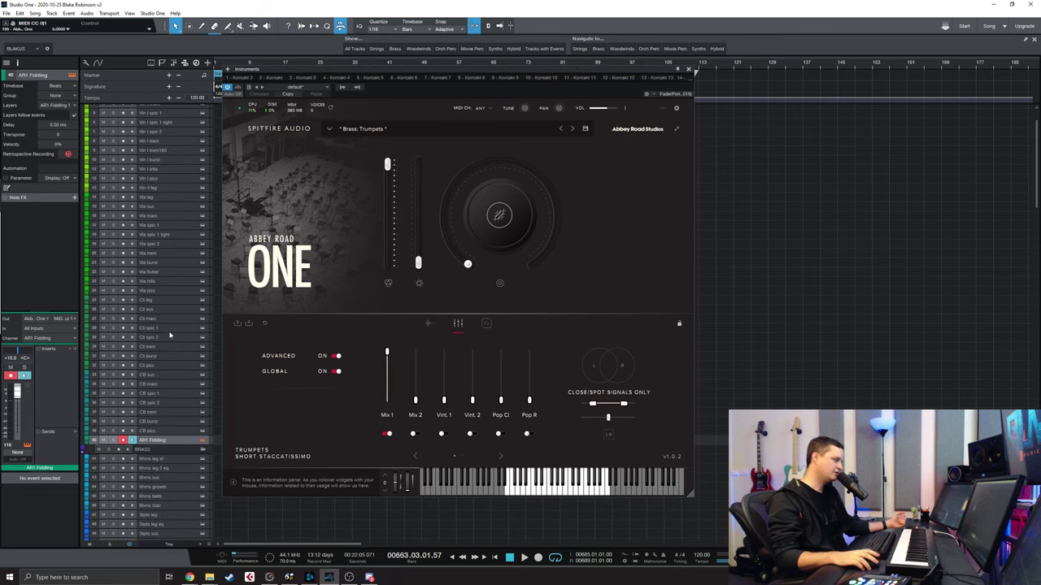
scroll(171, 336, down, 3)
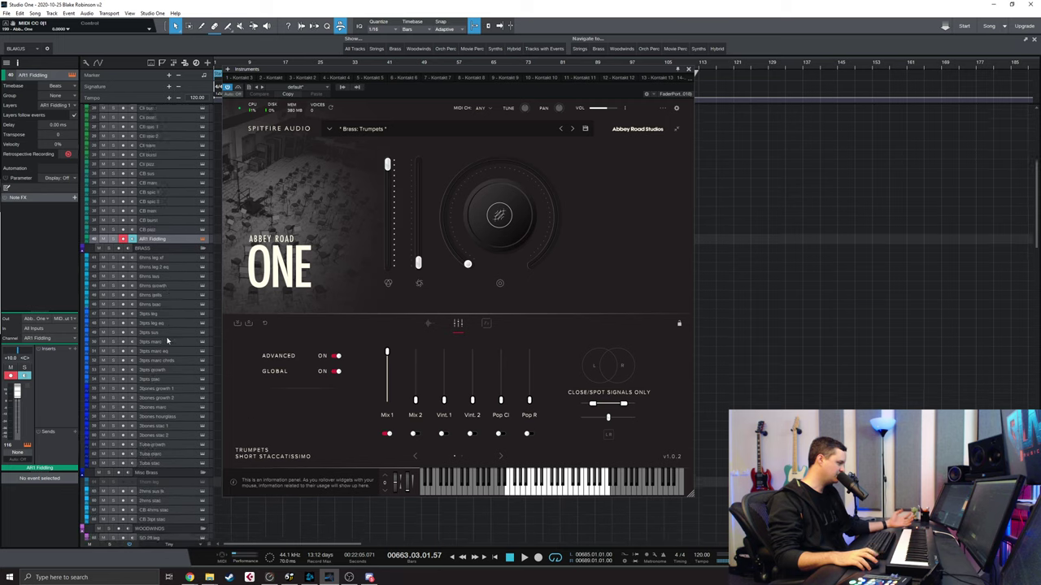
scroll(167, 338, up, 7)
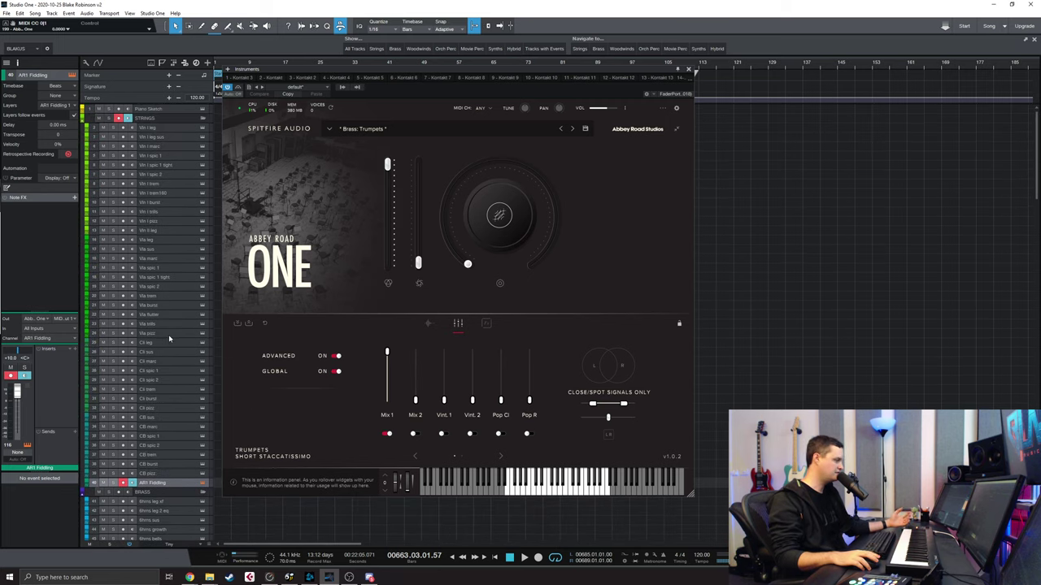
scroll(169, 336, down, 4)
scroll(168, 336, up, 2)
scroll(169, 337, down, 2)
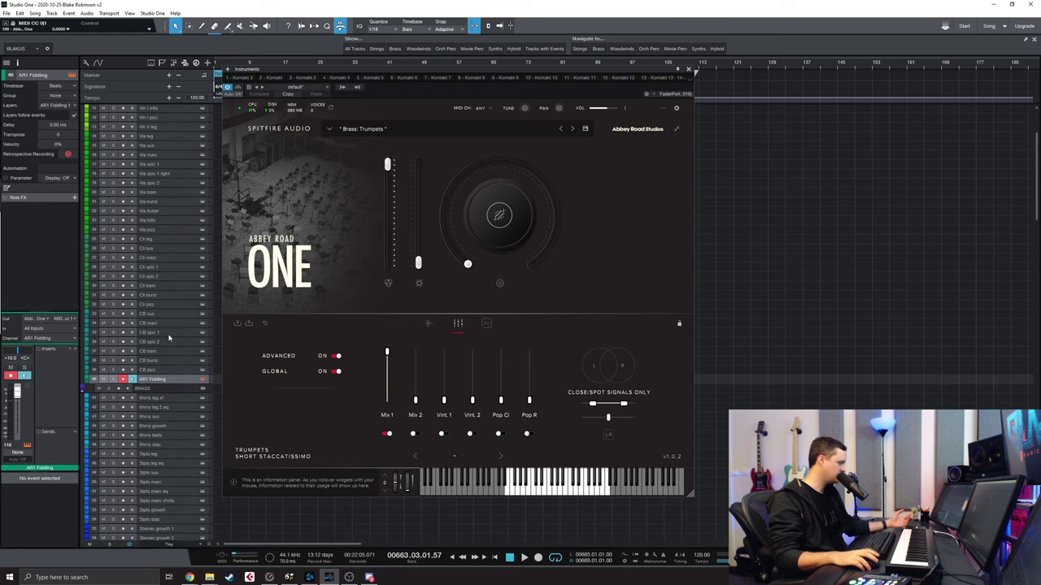
scroll(168, 336, down, 2)
scroll(168, 336, up, 1)
scroll(169, 337, down, 1)
scroll(170, 336, up, 5)
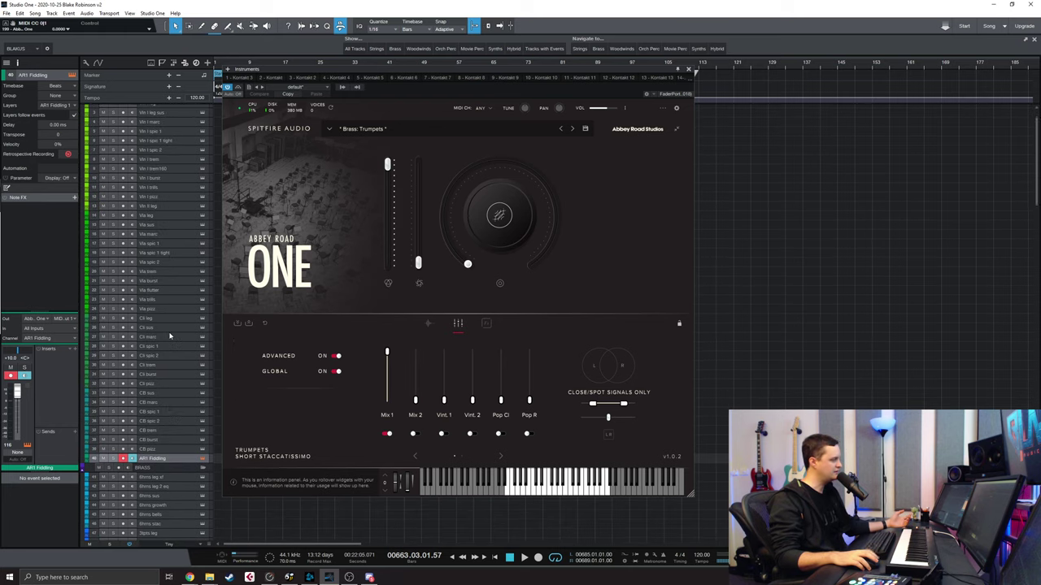
scroll(170, 336, up, 1)
drag(390, 74, 387, 74)
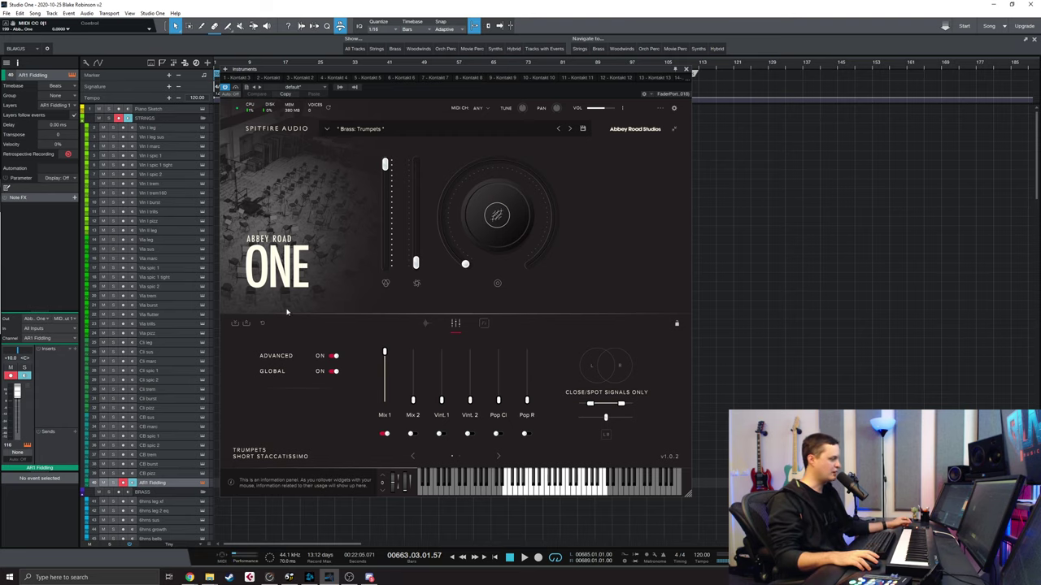
Load the Brass: Trumpets patch and set it to the Staccatissimo articulation
click(404, 130)
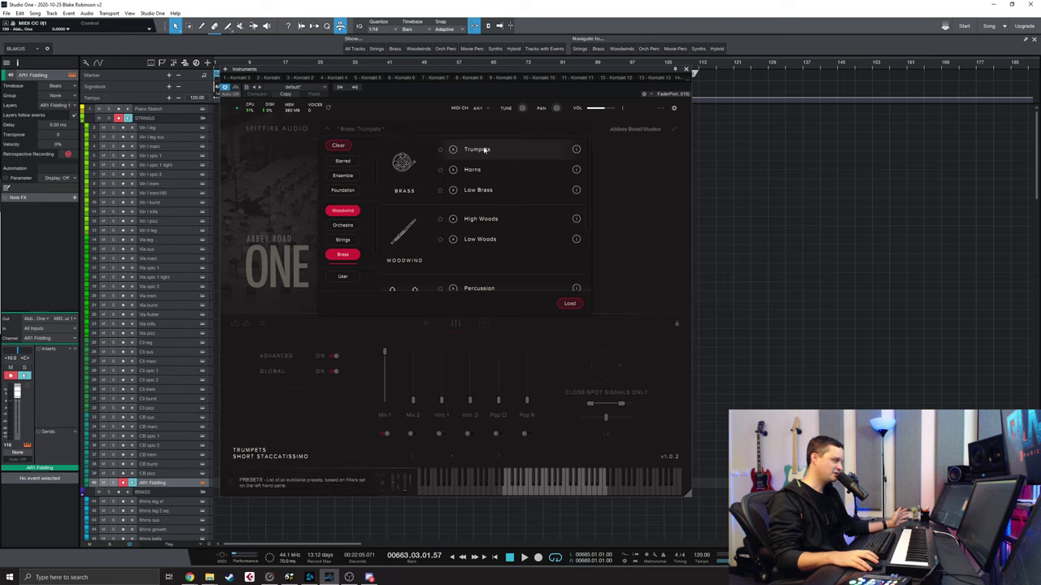
click(570, 303)
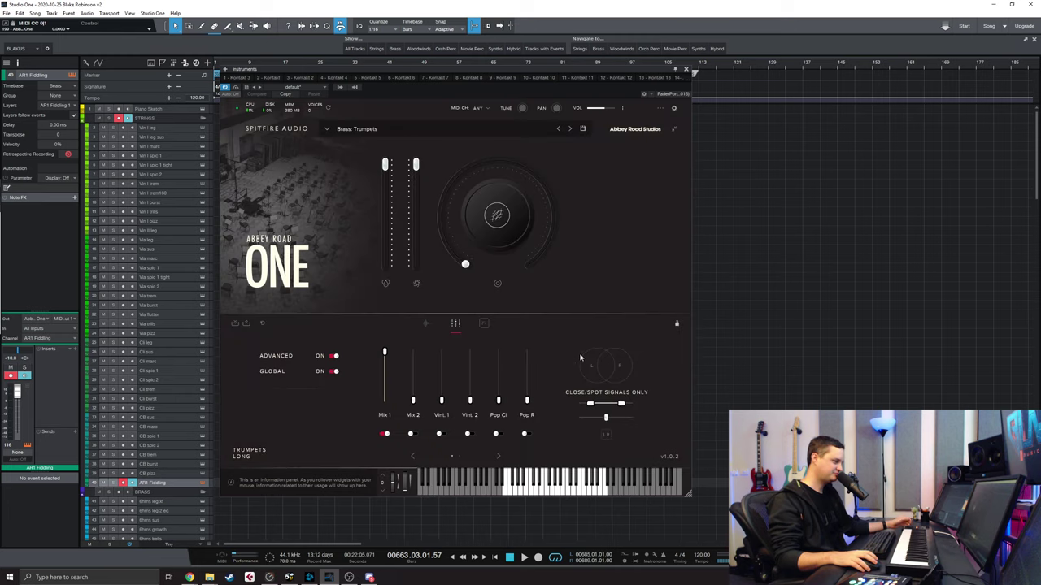
click(426, 322)
click(415, 363)
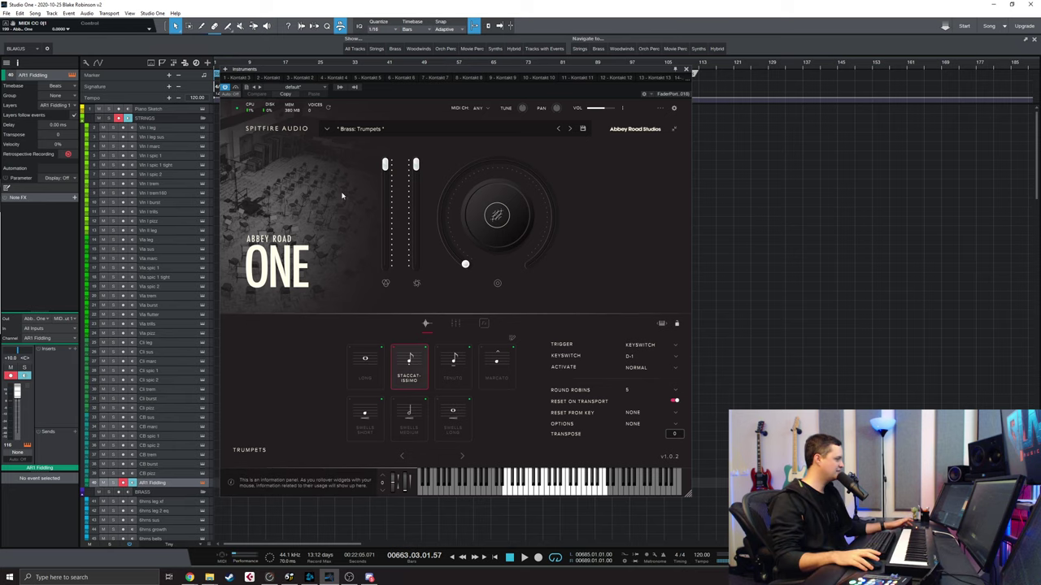
mouse_move(317, 75)
mouse_down()
mouse_move(356, 104)
mouse_move(509, 122)
mouse_move(416, 92)
mouse_move(330, 90)
mouse_up()
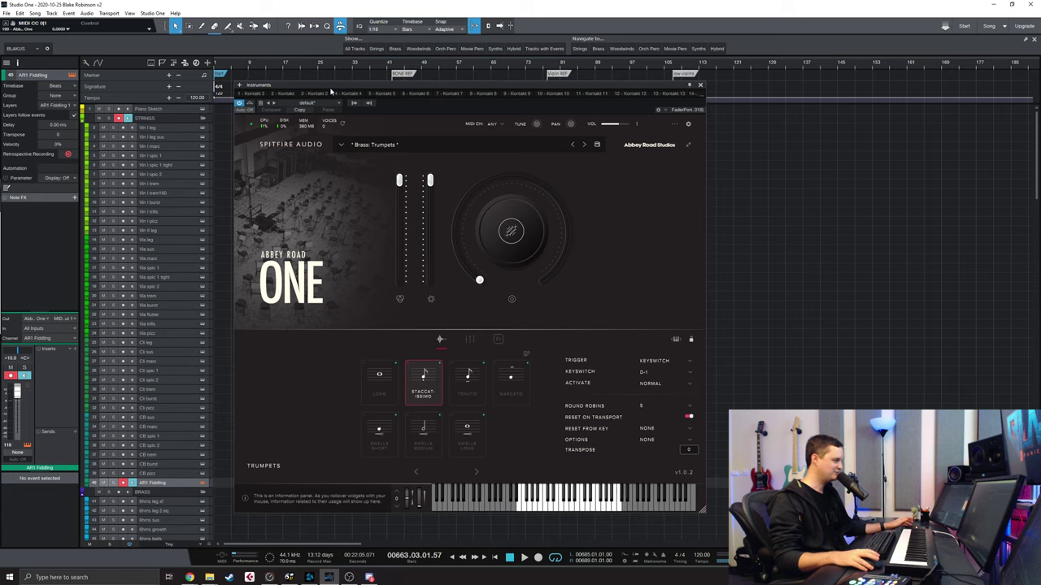
drag(330, 90, 326, 88)
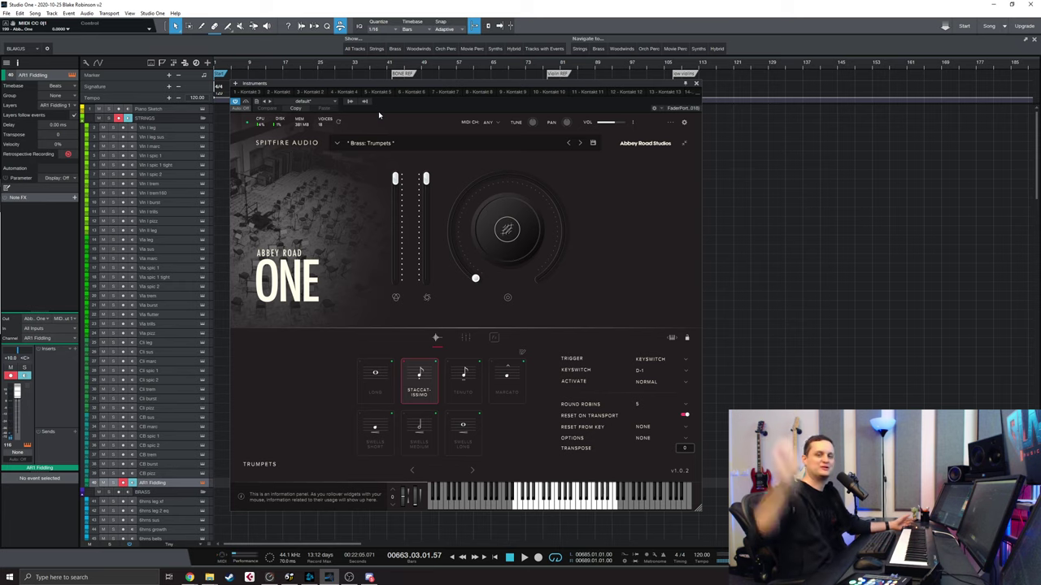
click(376, 88)
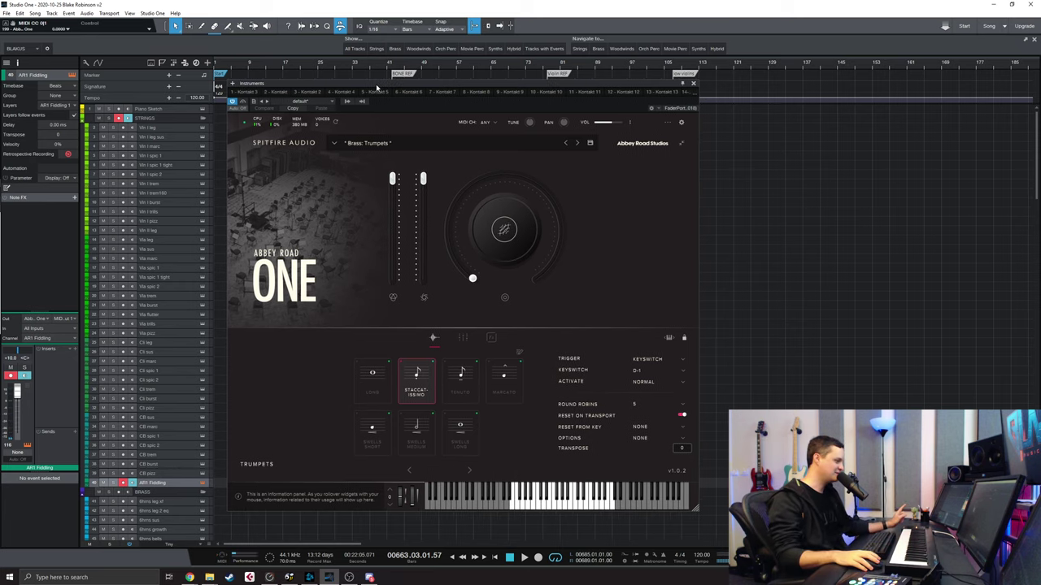
drag(377, 87, 379, 86)
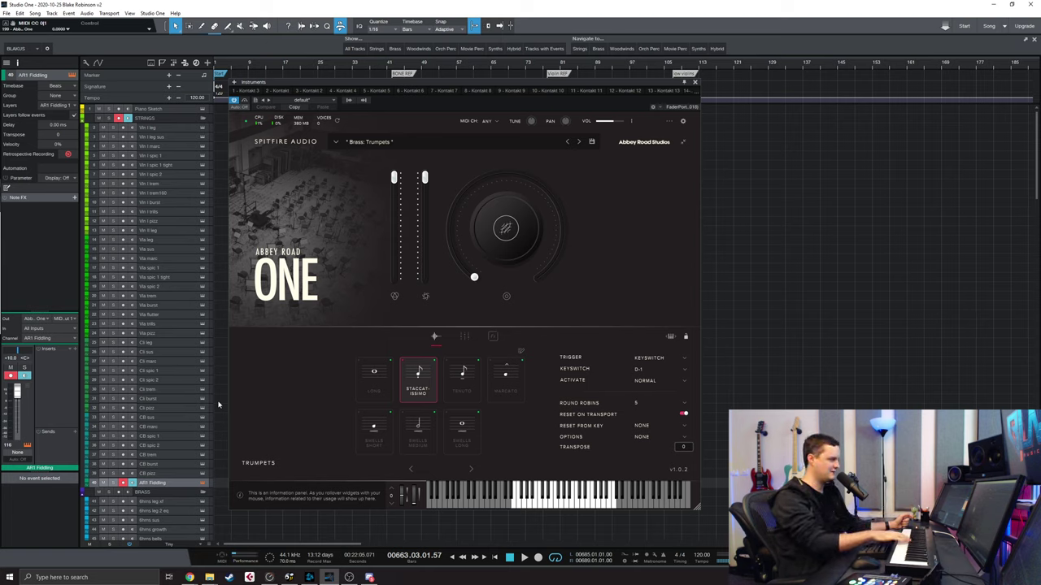
click(465, 335)
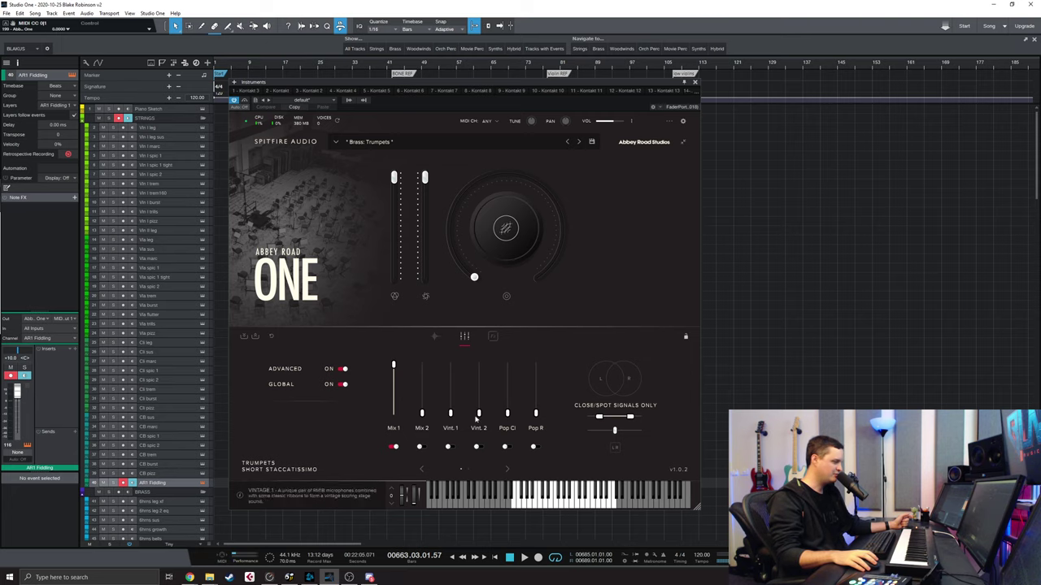
click(434, 338)
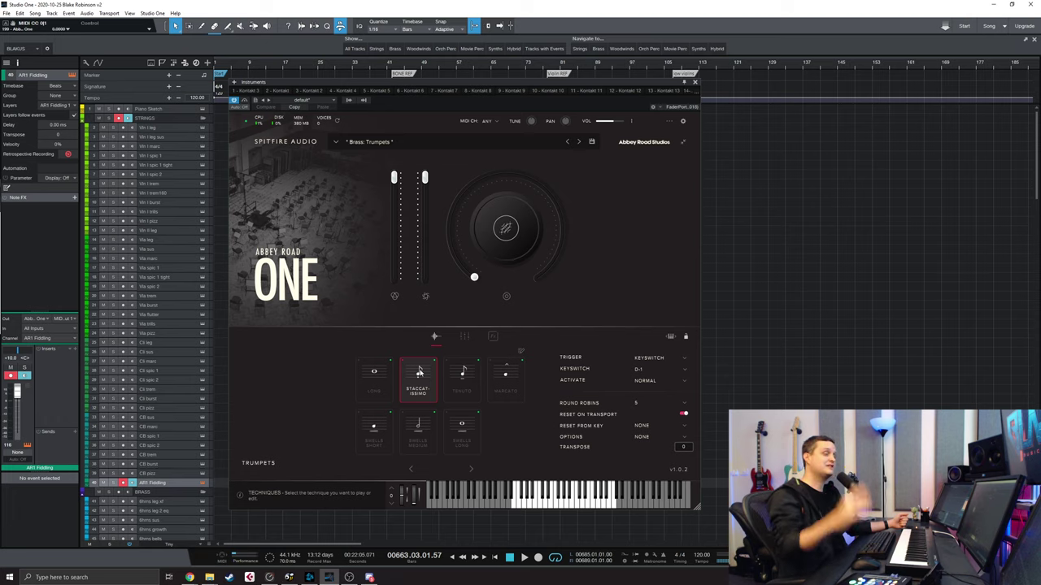
Open the Abbey Road One patch browser from the preset name field at the top
drag(443, 83, 458, 86)
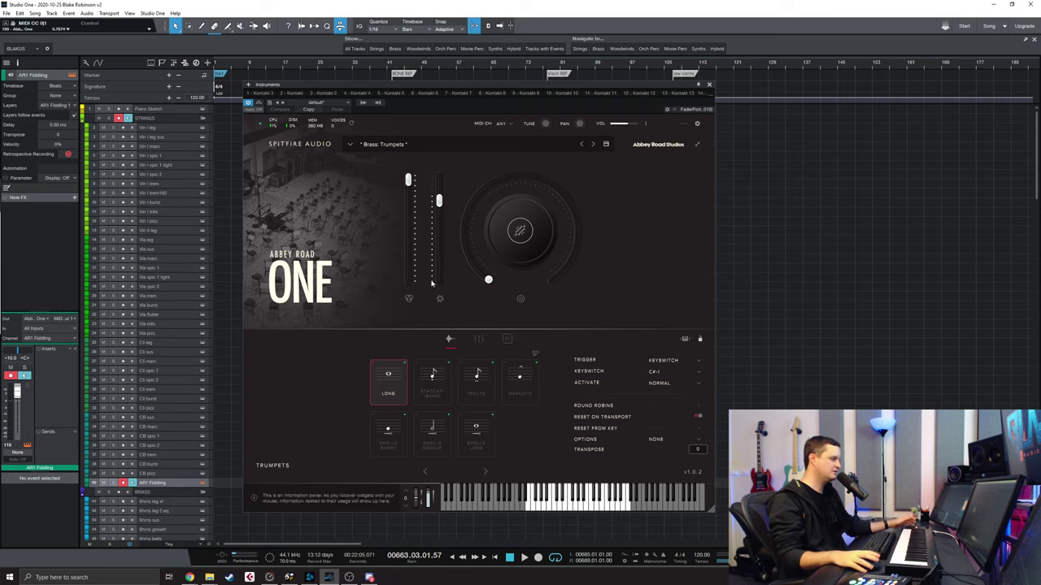
click(383, 144)
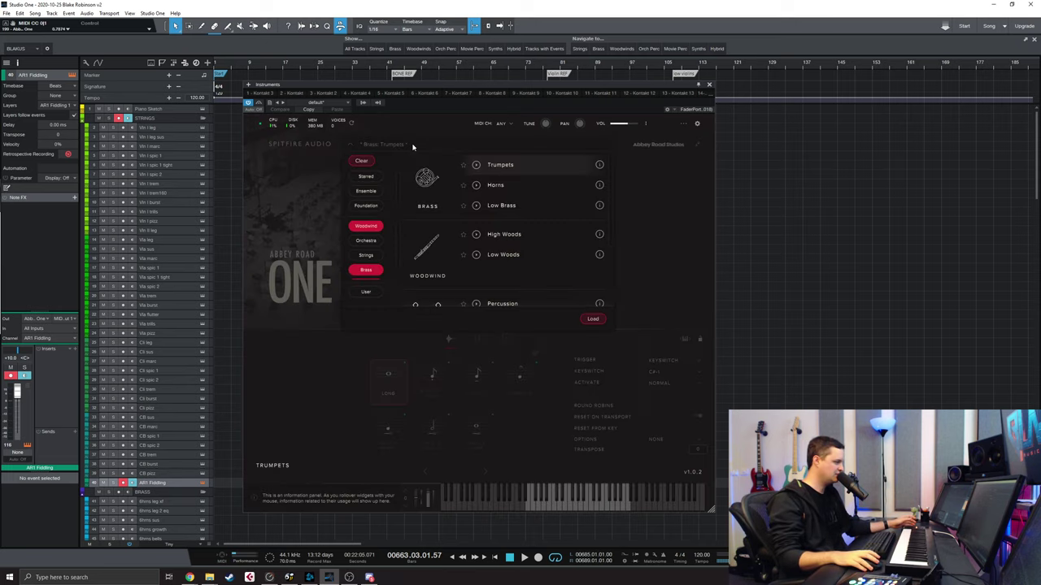
Load Brass: Horns in place of Trumpets and select its Staccatissimo articulation
click(508, 185)
click(593, 318)
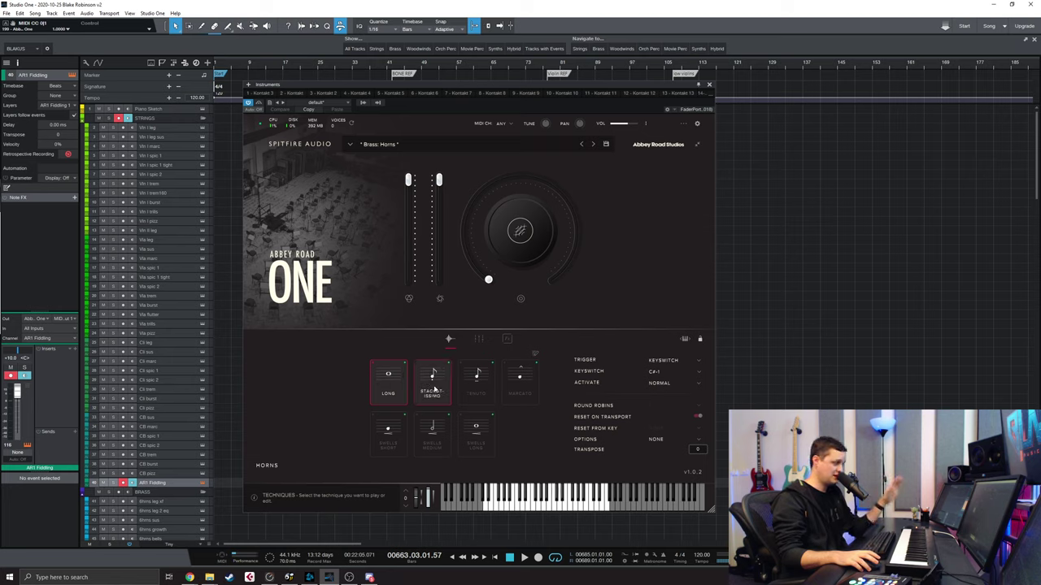
click(439, 381)
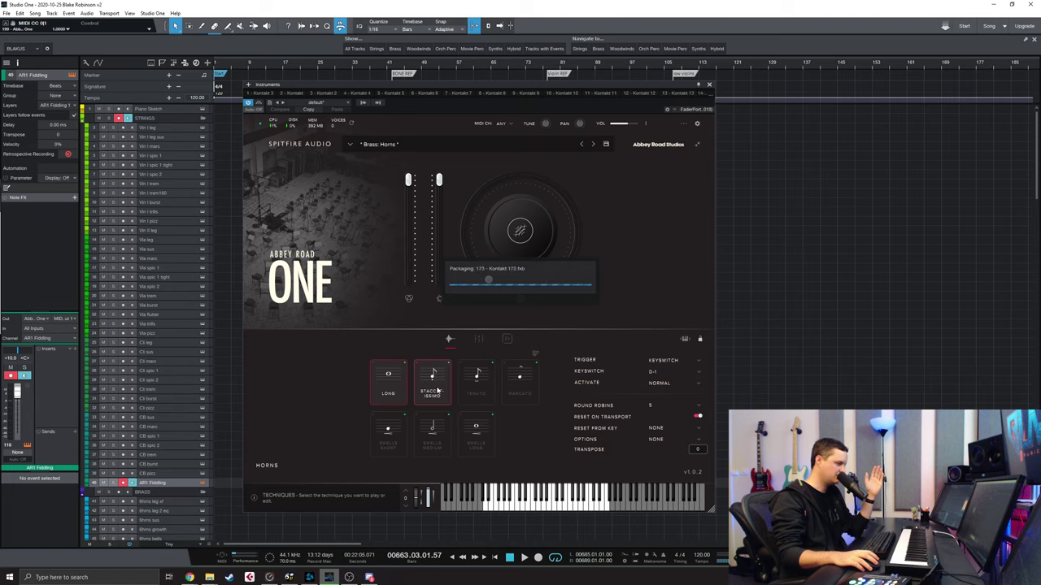
Set Horns to Staccatissimo, triggered by keyswitch D-1 with 5 round robins
click(435, 392)
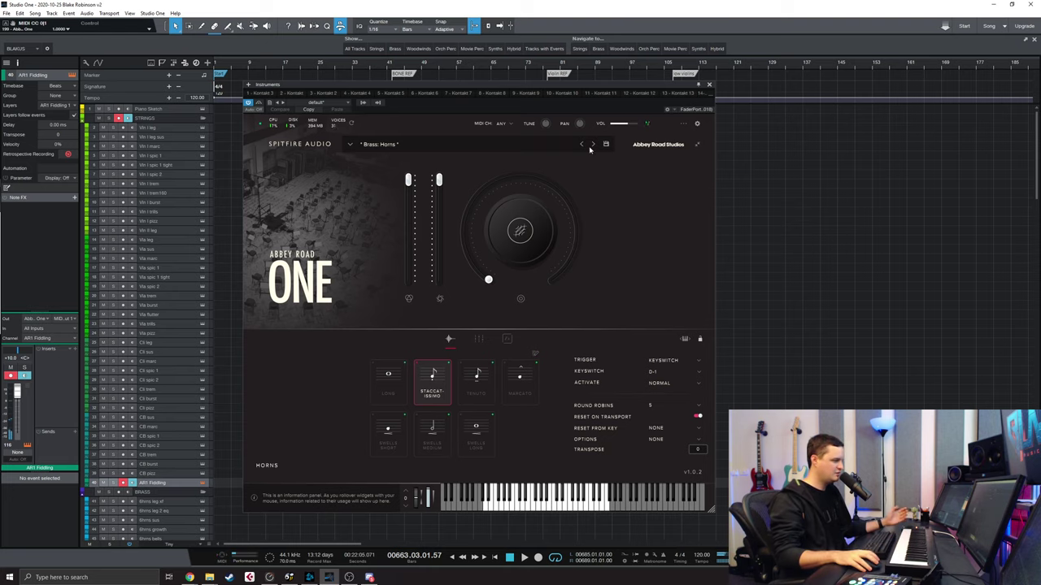
On the Signal Mixer's individual mics, raise Close and Tree 1 to full, enabling Tree 1
click(479, 339)
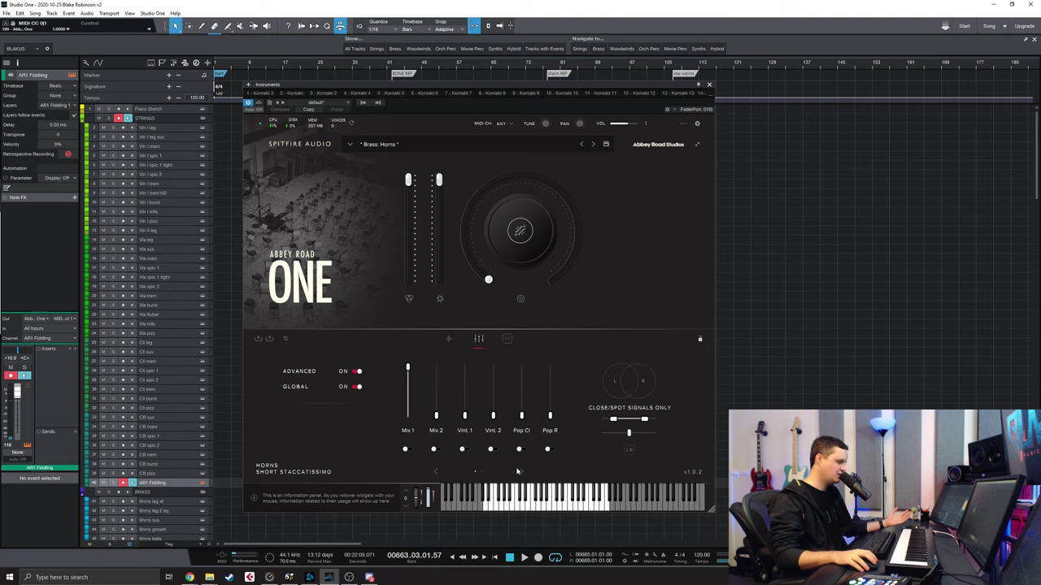
click(522, 471)
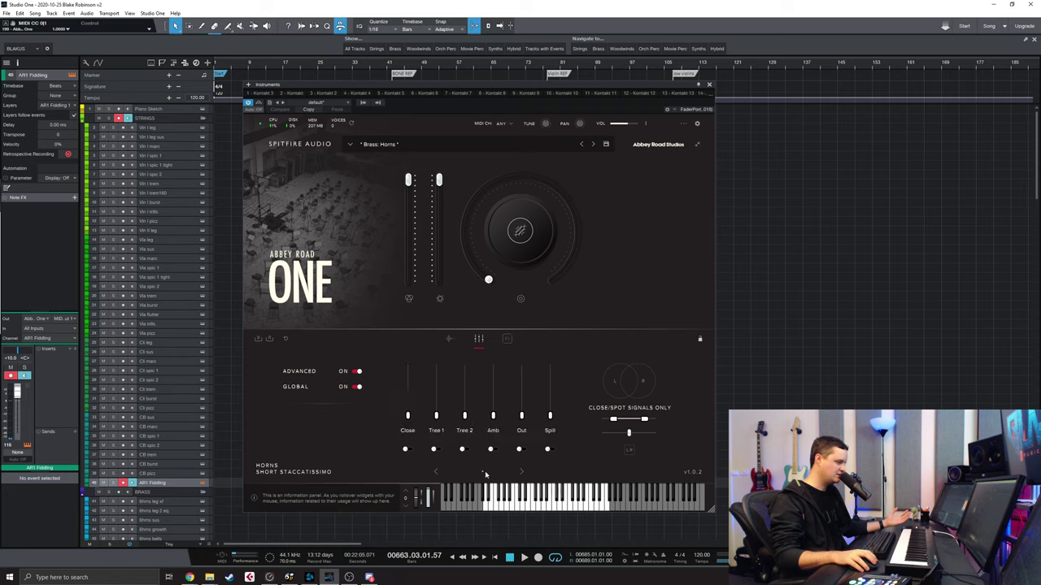
drag(407, 419, 409, 368)
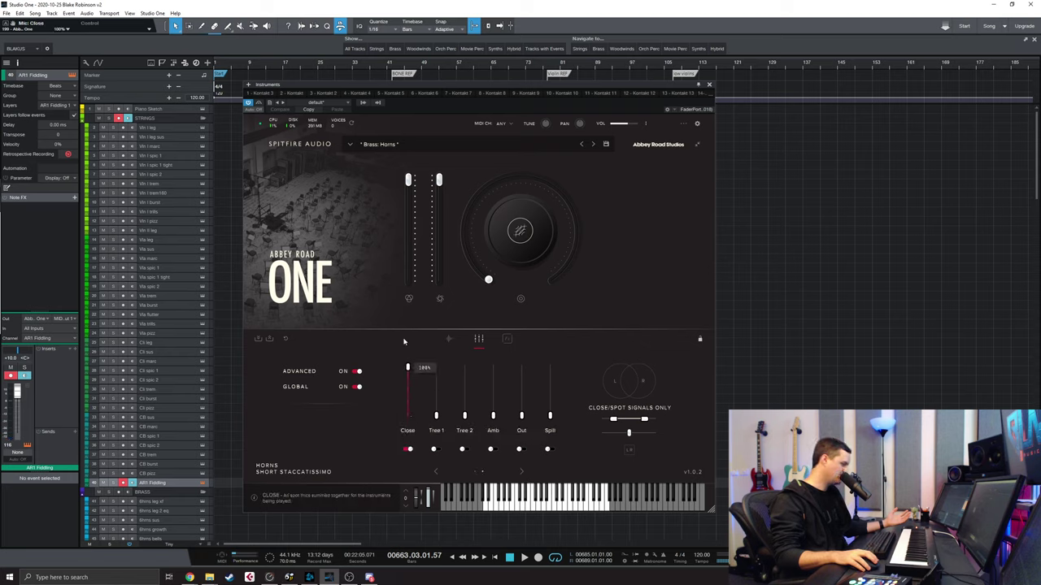
click(438, 449)
drag(437, 417, 437, 367)
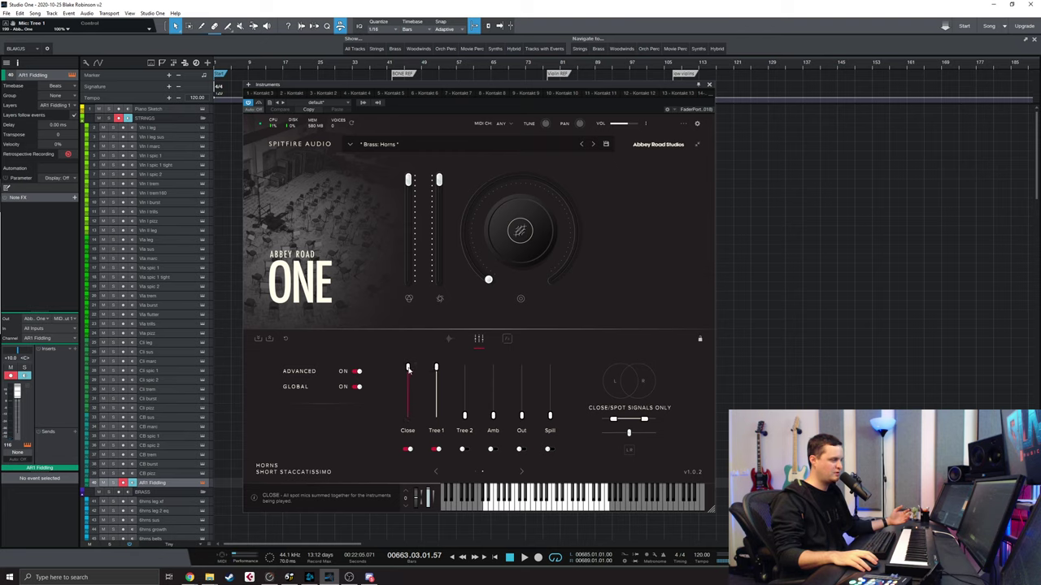
Try the Close mic at lower levels around 43–63%, then return it to 100%
mouse_move(408, 370)
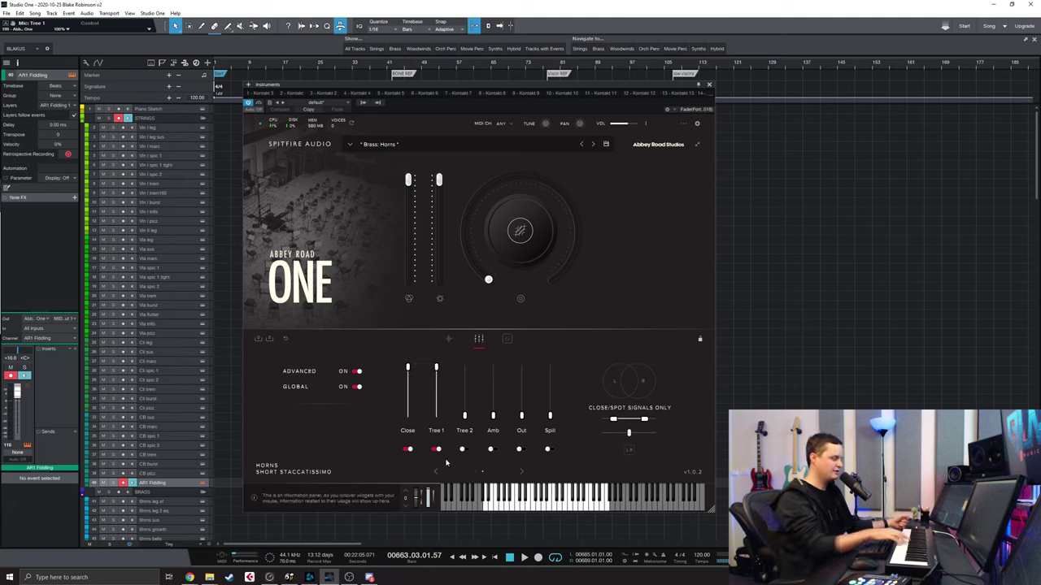
drag(408, 368, 407, 390)
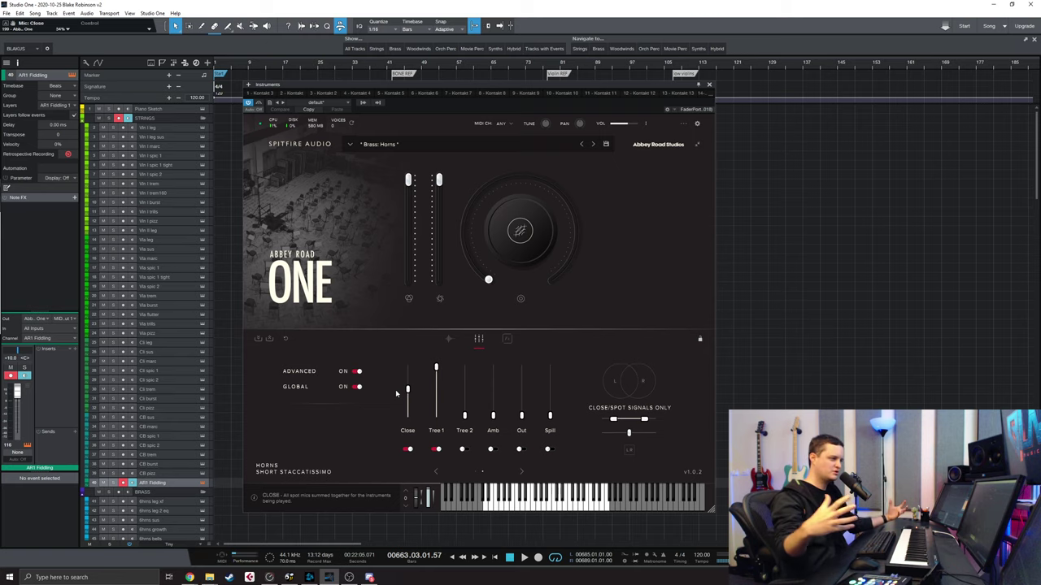
drag(408, 389, 408, 353)
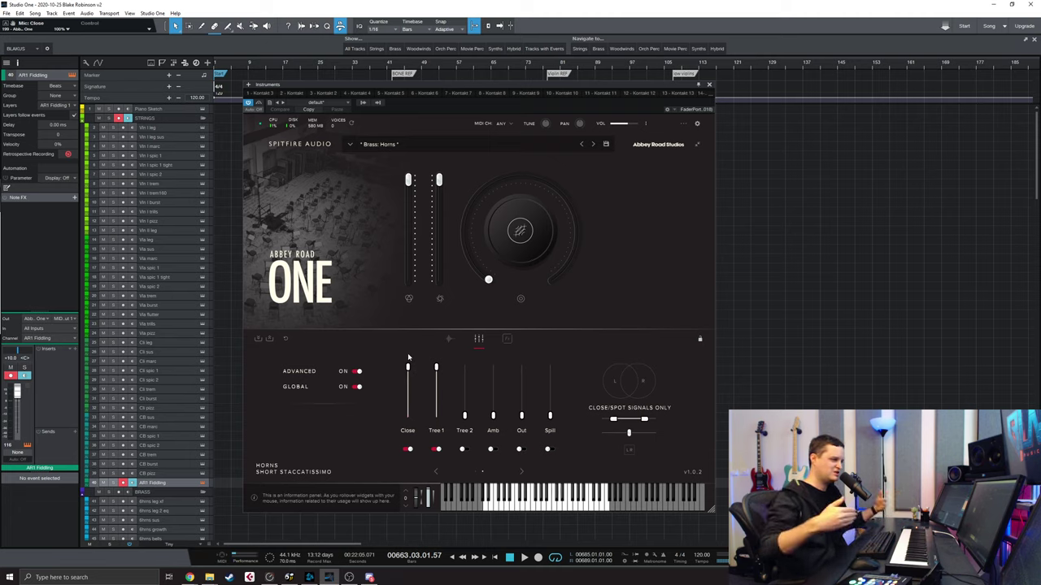
mouse_move(407, 367)
mouse_down()
mouse_move(410, 392)
mouse_move(412, 356)
mouse_move(410, 366)
mouse_up()
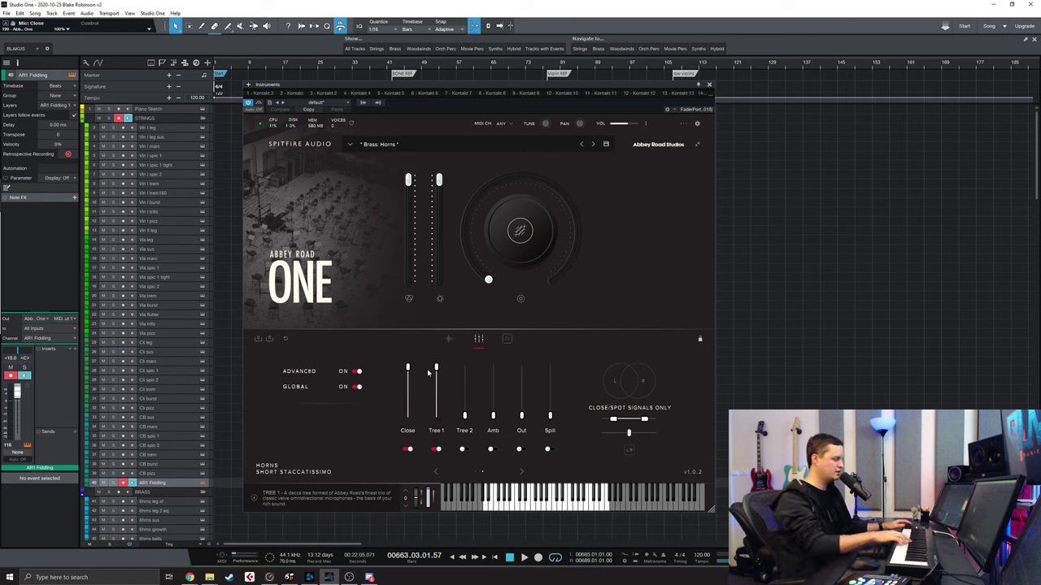
drag(409, 369, 411, 386)
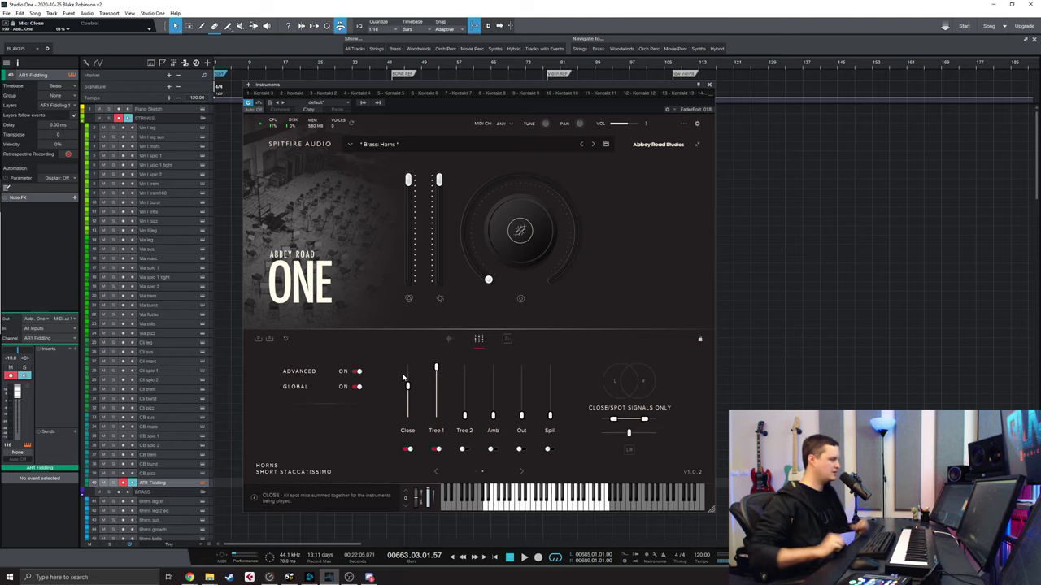
drag(408, 386, 409, 391)
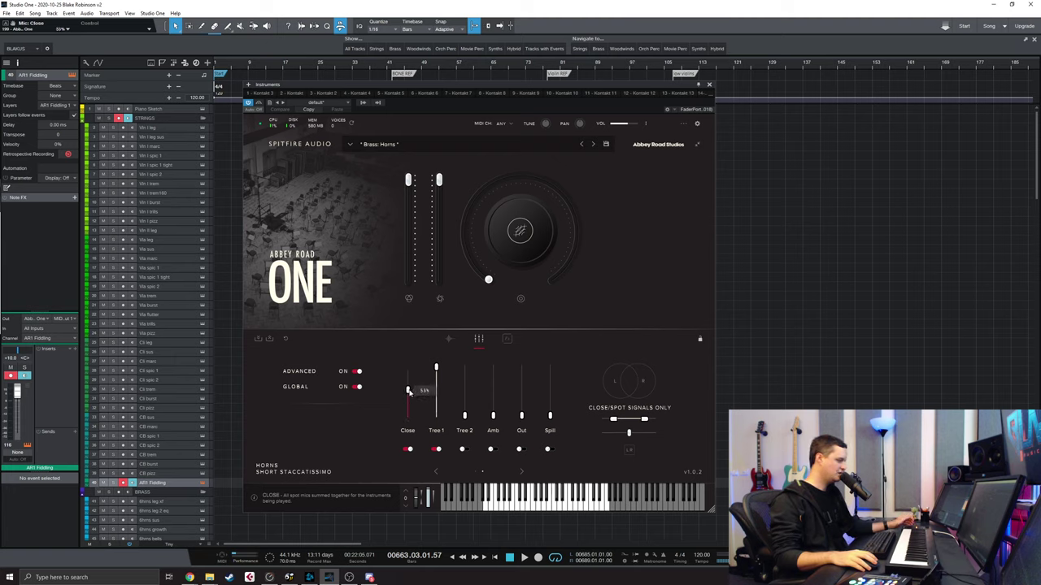
drag(410, 391, 410, 392)
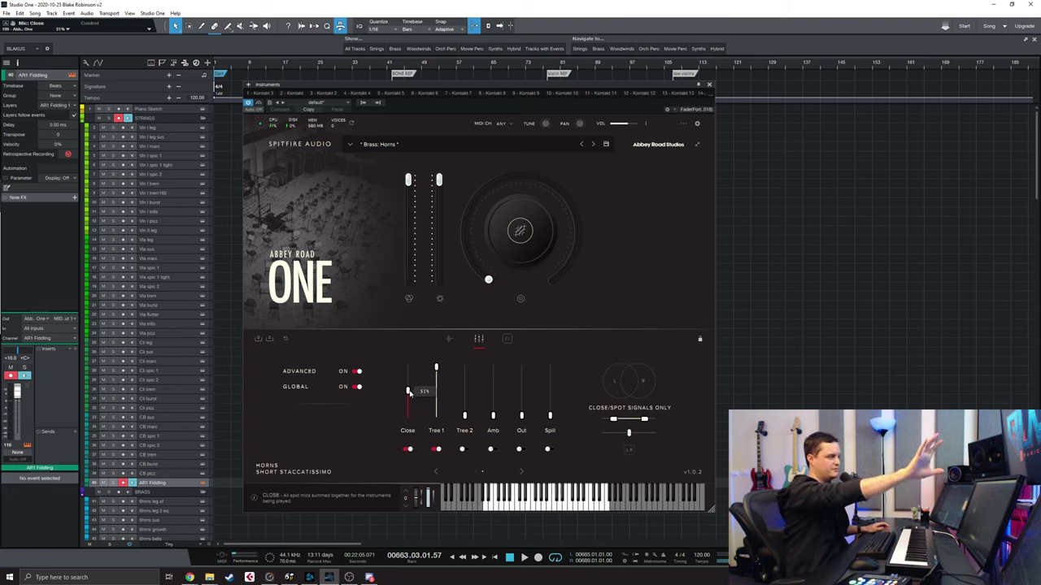
drag(409, 393, 409, 364)
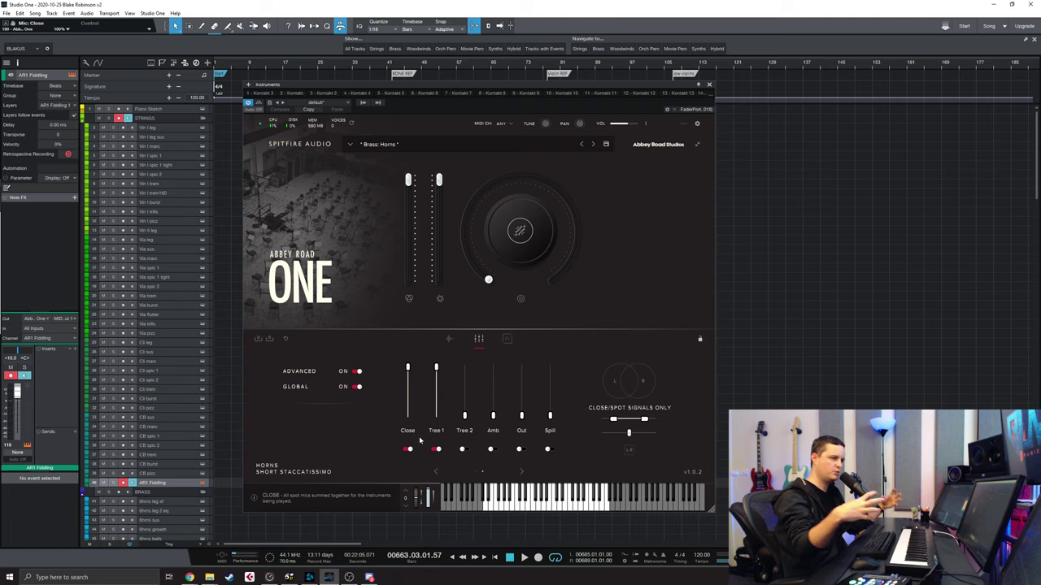
Return the mixer to Mix 1/Mix 2 and open the brass and woodwind patch list
click(436, 472)
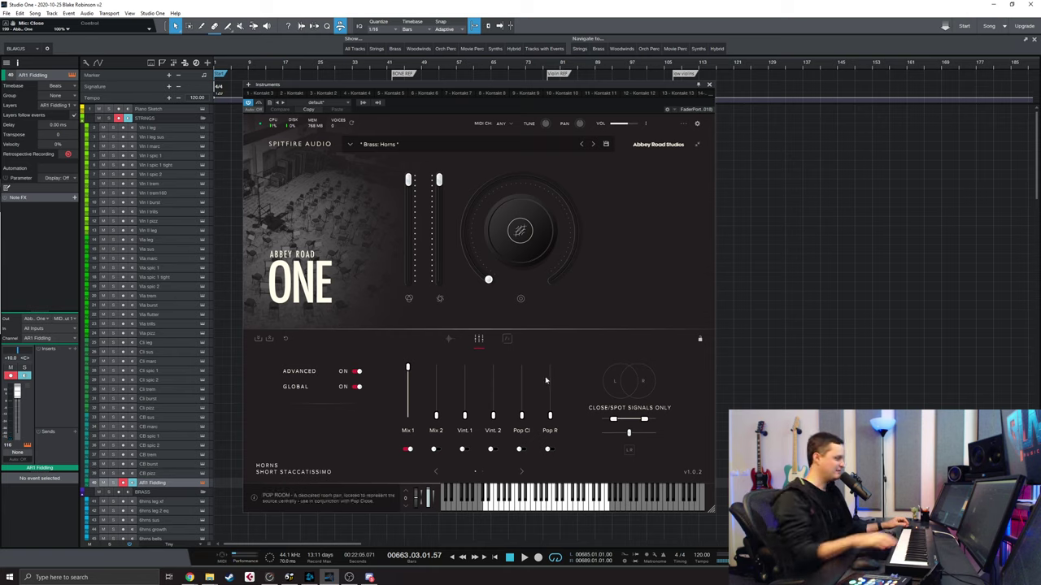
click(452, 144)
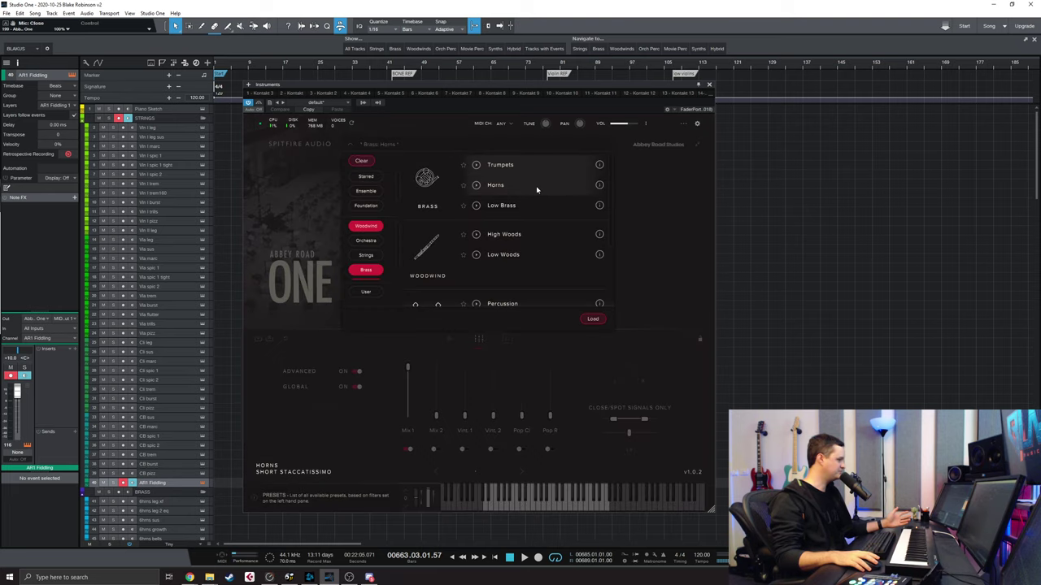
Load Woodwind: High Woods, set it to Staccatissimo, and show its mic mixer
click(511, 240)
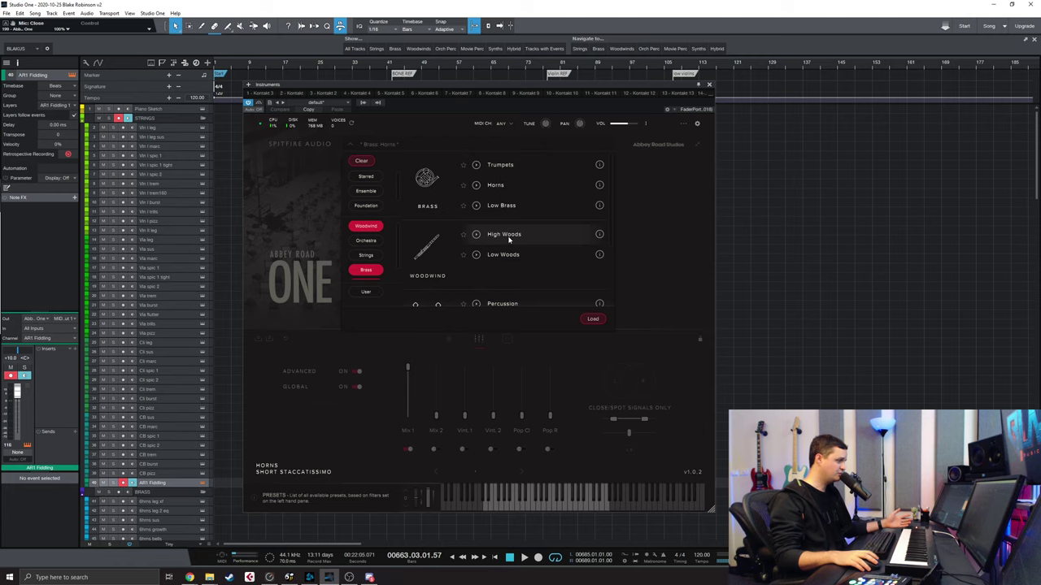
click(595, 319)
click(449, 338)
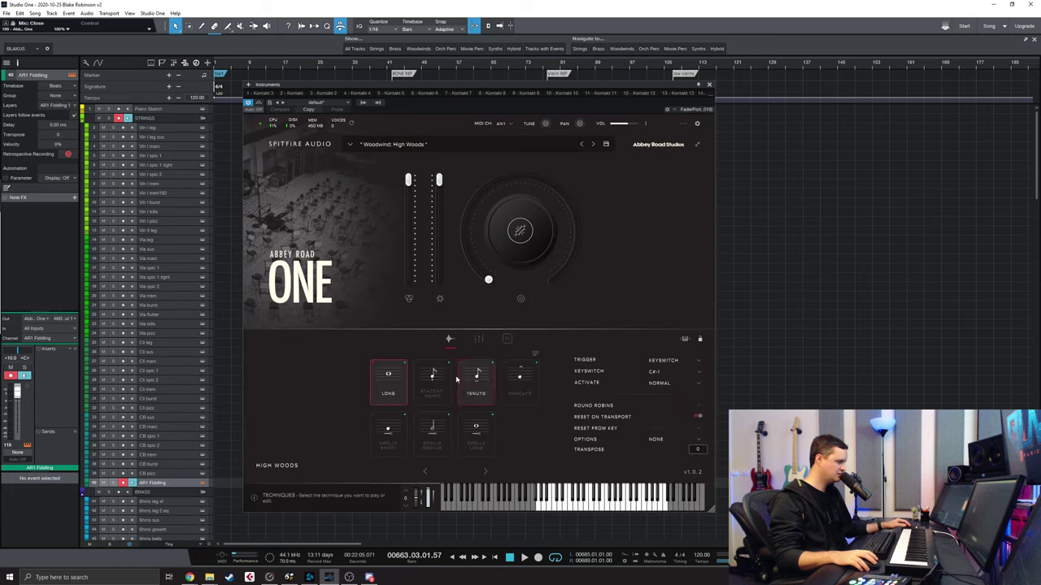
click(452, 380)
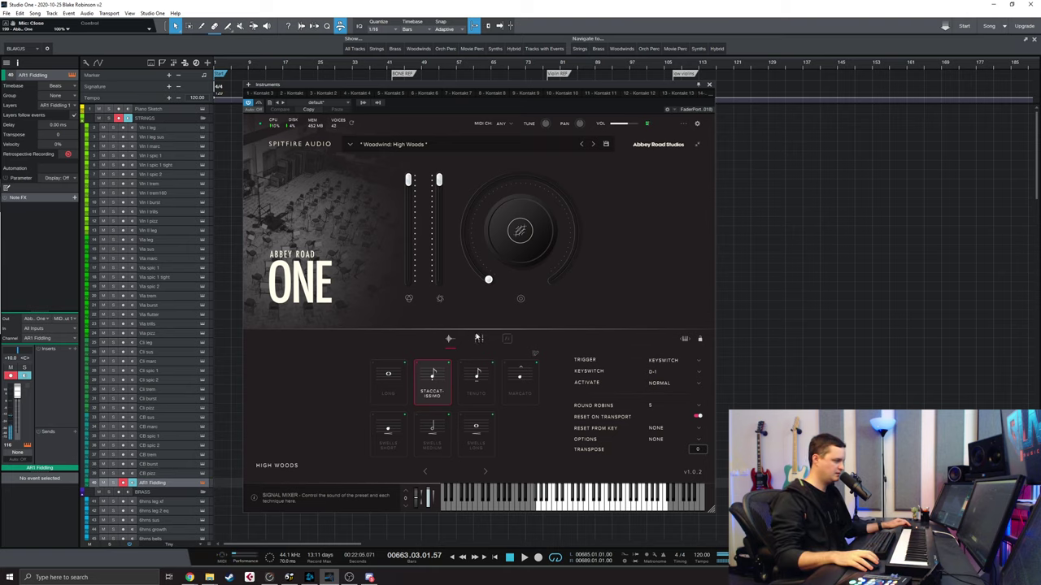
click(478, 338)
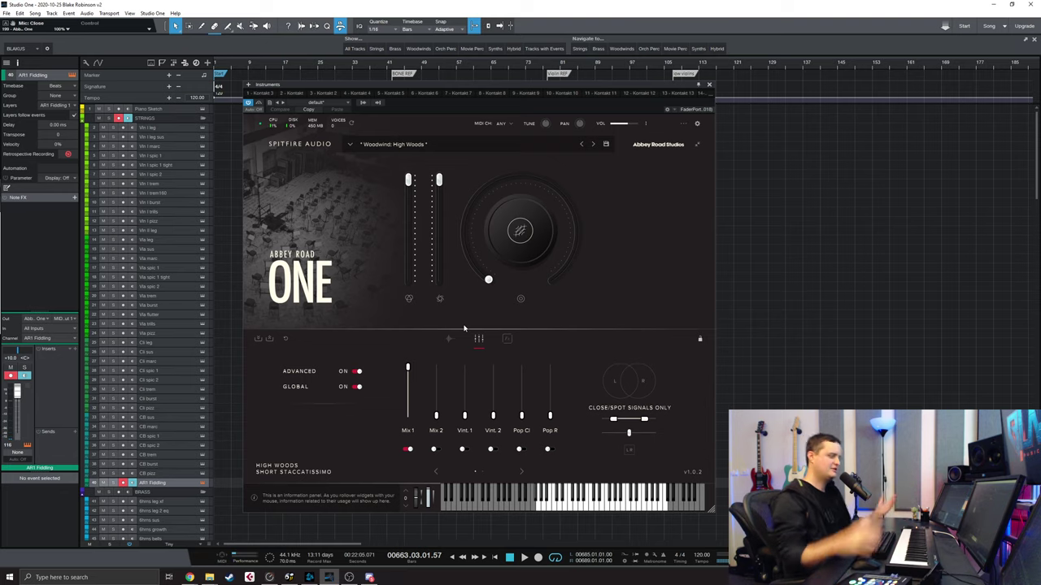
Replace Mix 1 with individual mics: Close enabled at full level, Tree 1 pulled down and off
click(409, 450)
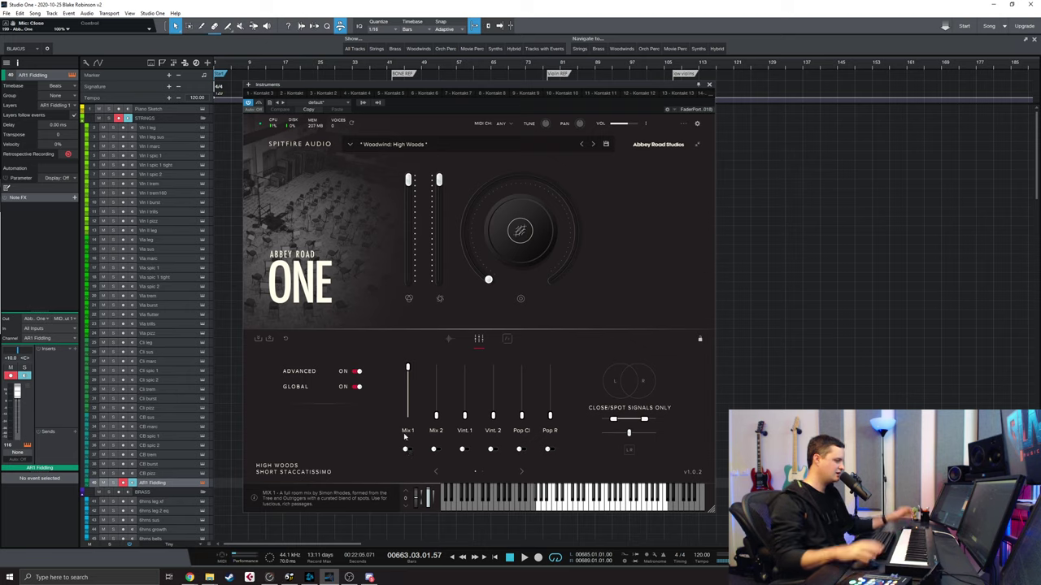
click(522, 471)
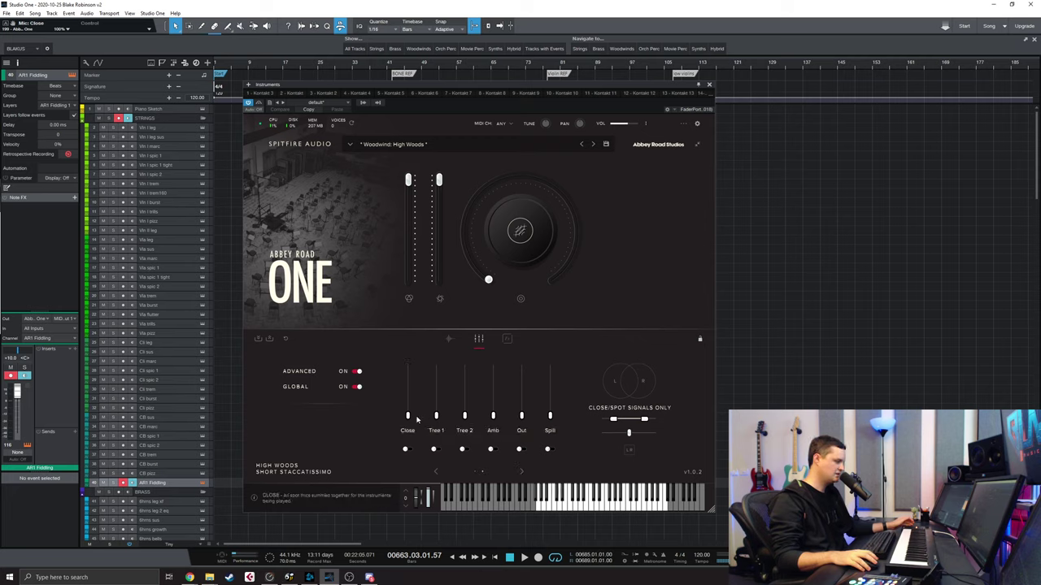
drag(436, 416, 436, 367)
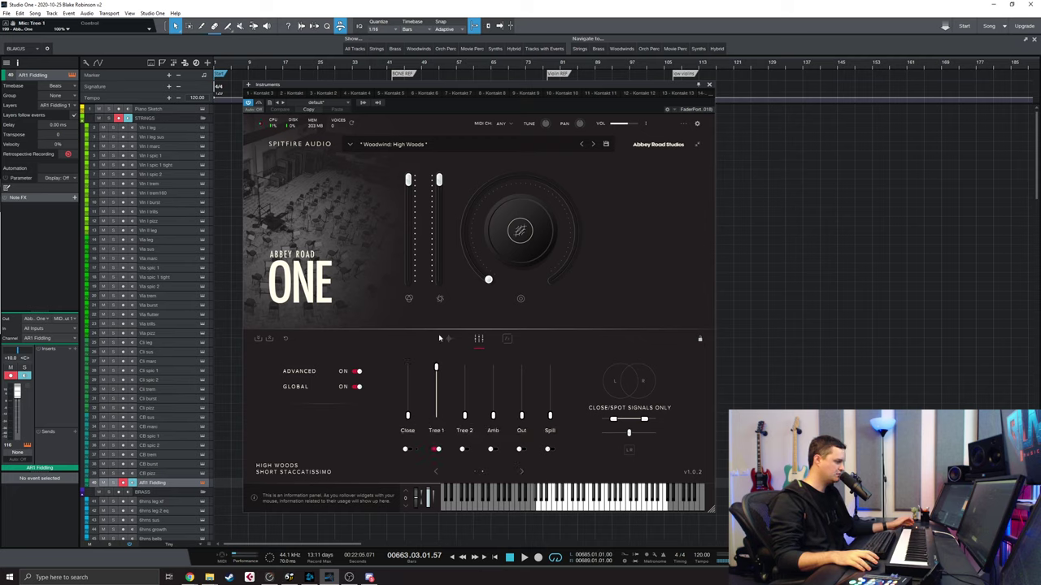
click(408, 418)
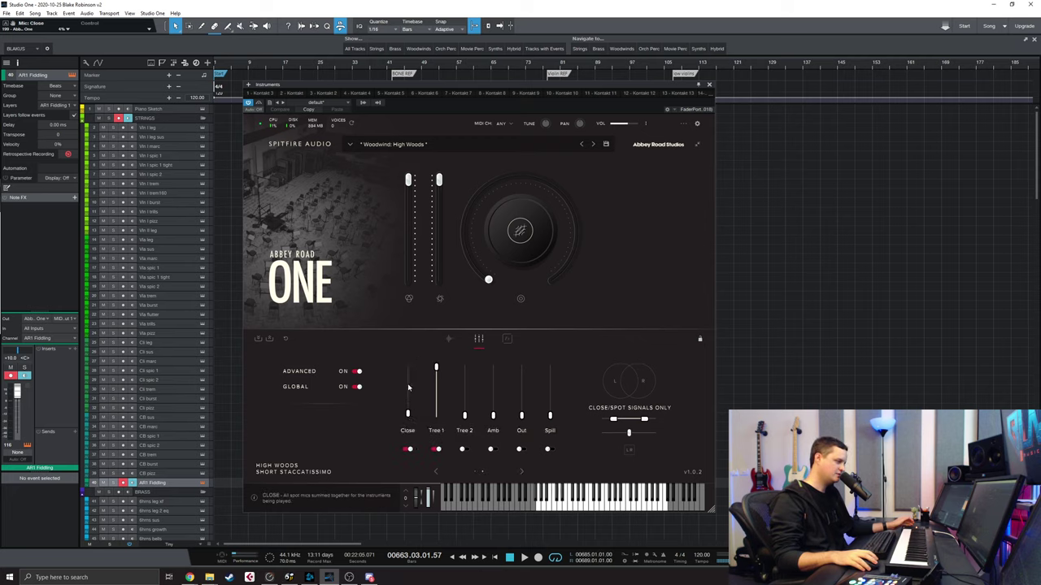
drag(408, 415, 408, 367)
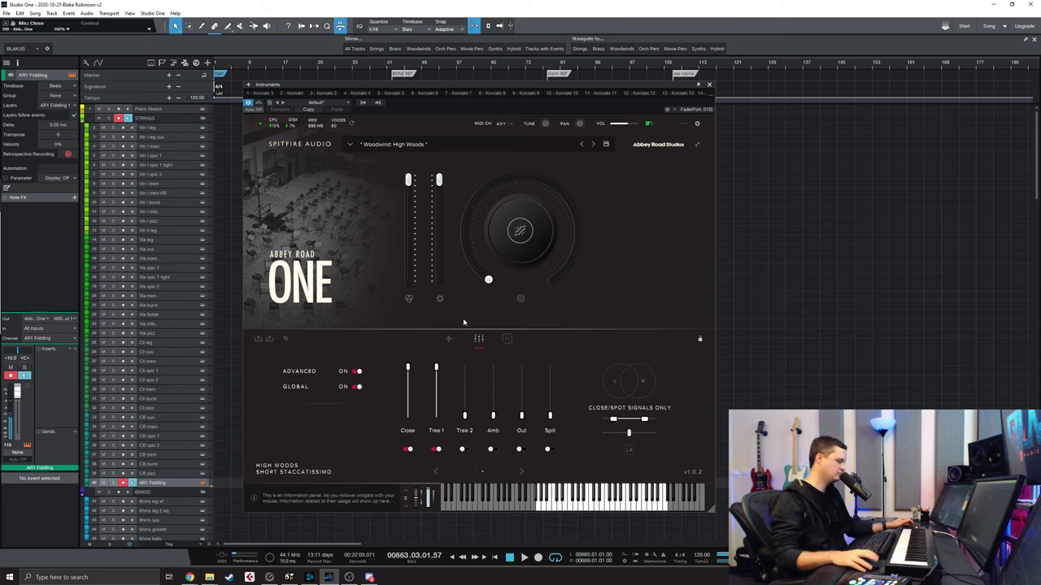
drag(436, 367, 437, 380)
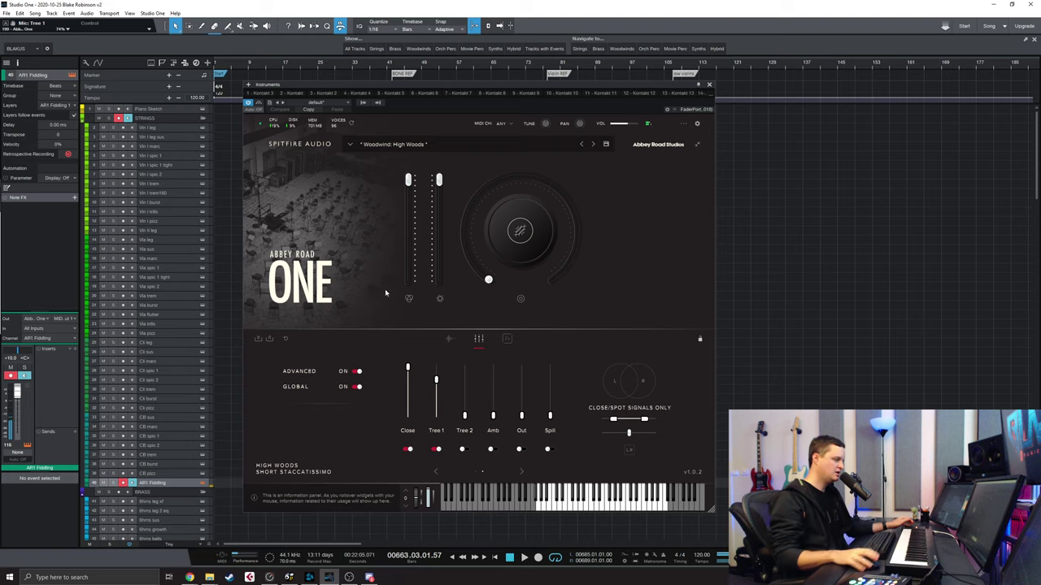
drag(436, 380, 435, 415)
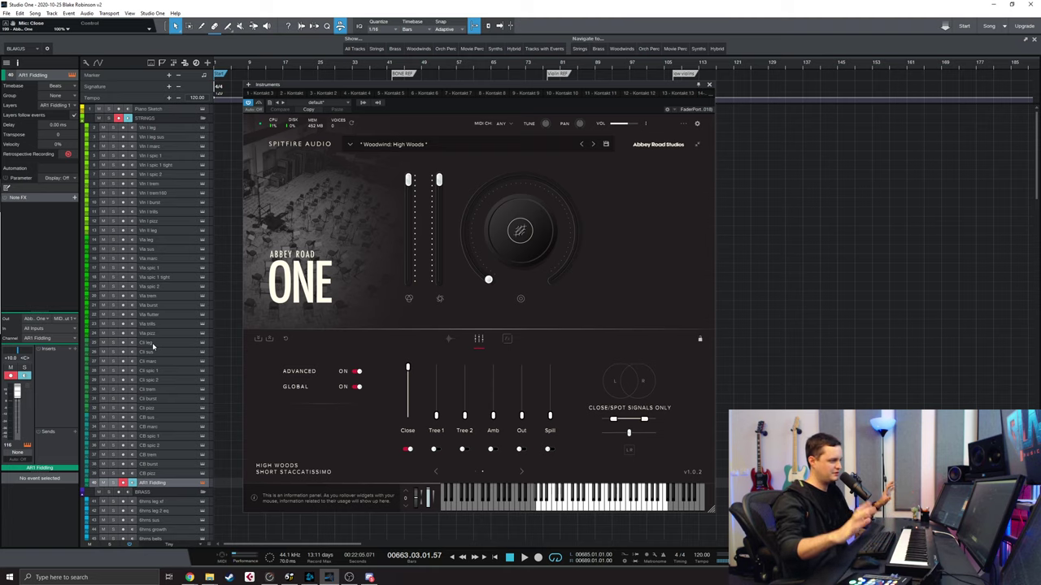
Blend in Tree 1 at 75% and Spill at full, toggle Close off, then reopen the patch browser
mouse_move(408, 367)
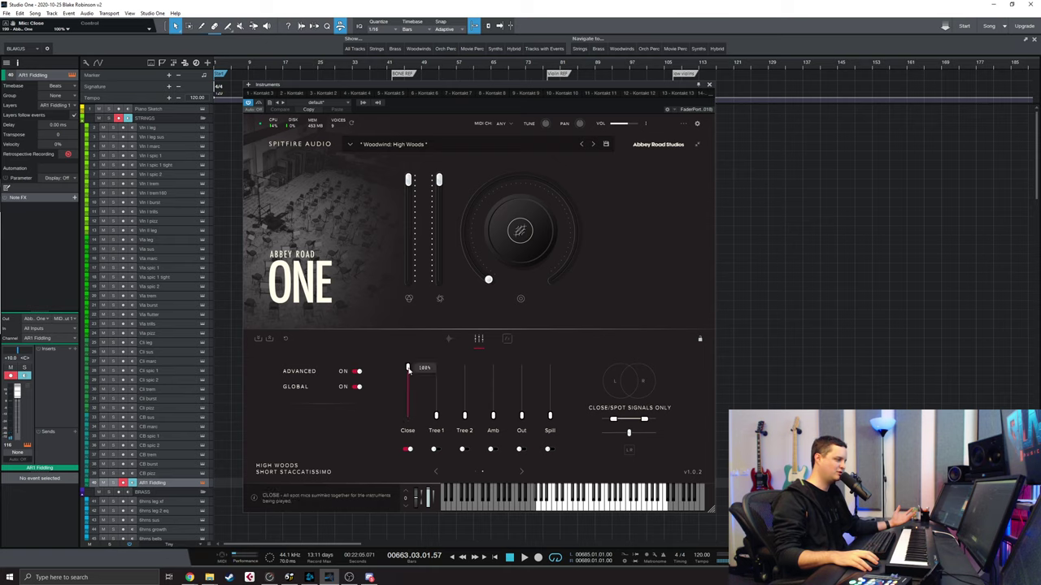
mouse_move(409, 367)
mouse_down()
mouse_move(409, 387)
mouse_move(409, 373)
mouse_up()
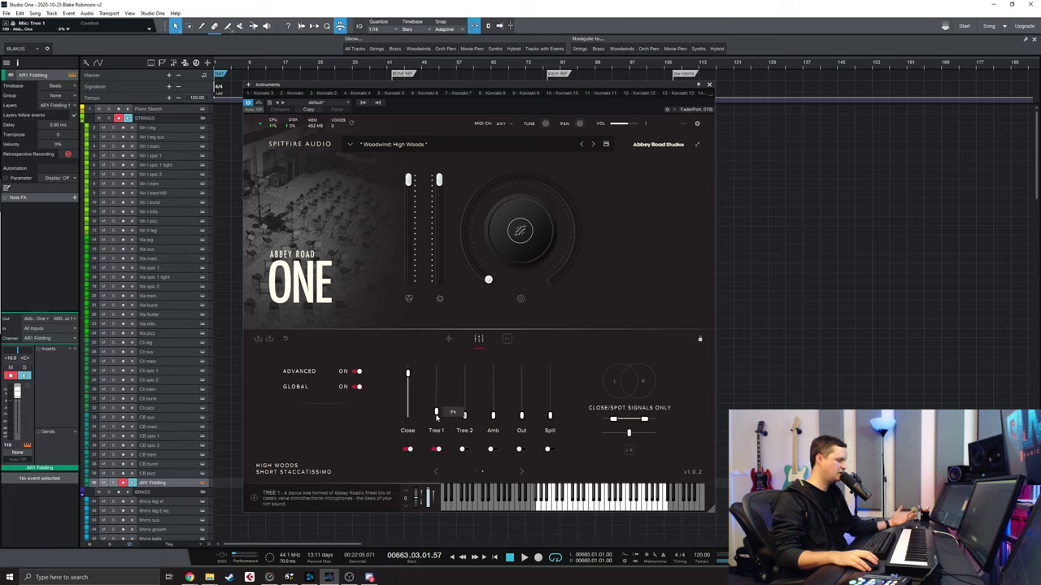
drag(437, 416, 409, 370)
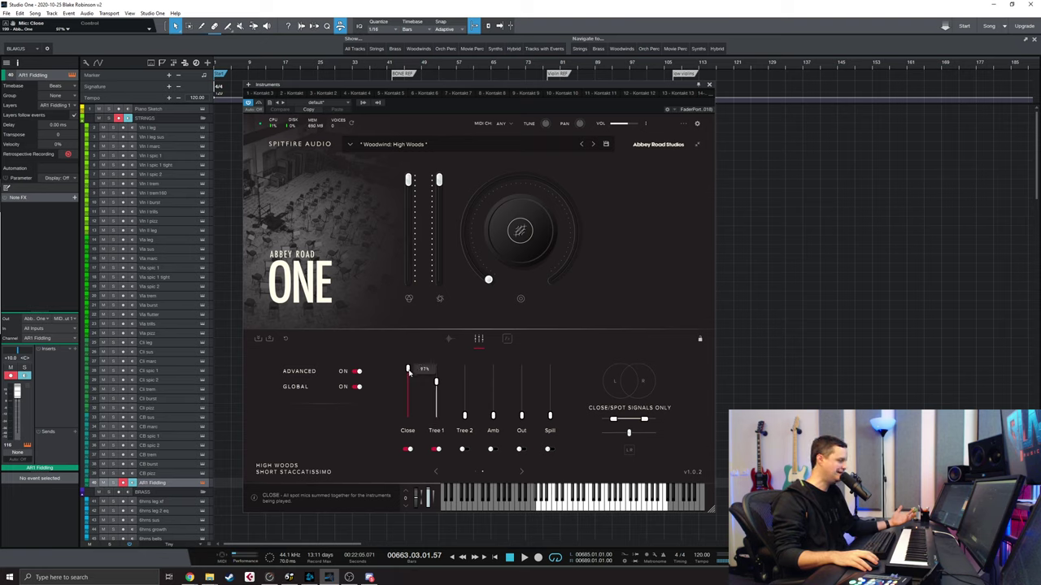
click(436, 380)
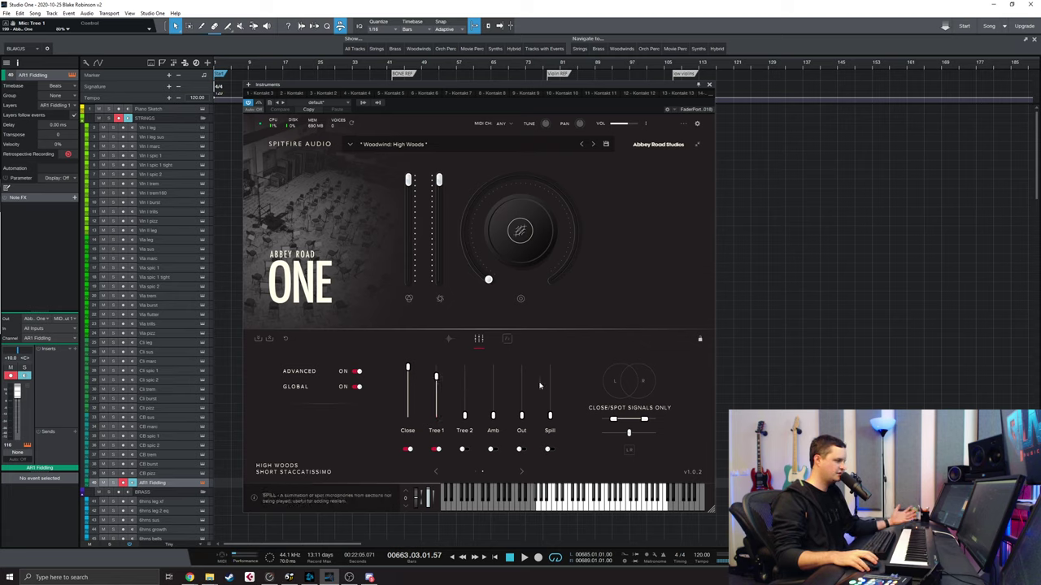
drag(551, 417, 550, 368)
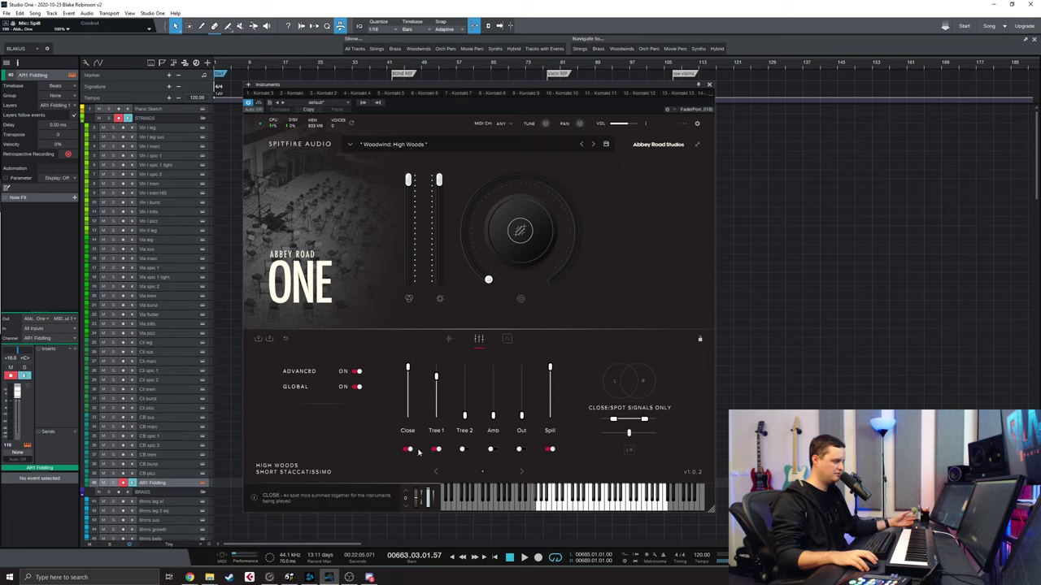
click(409, 448)
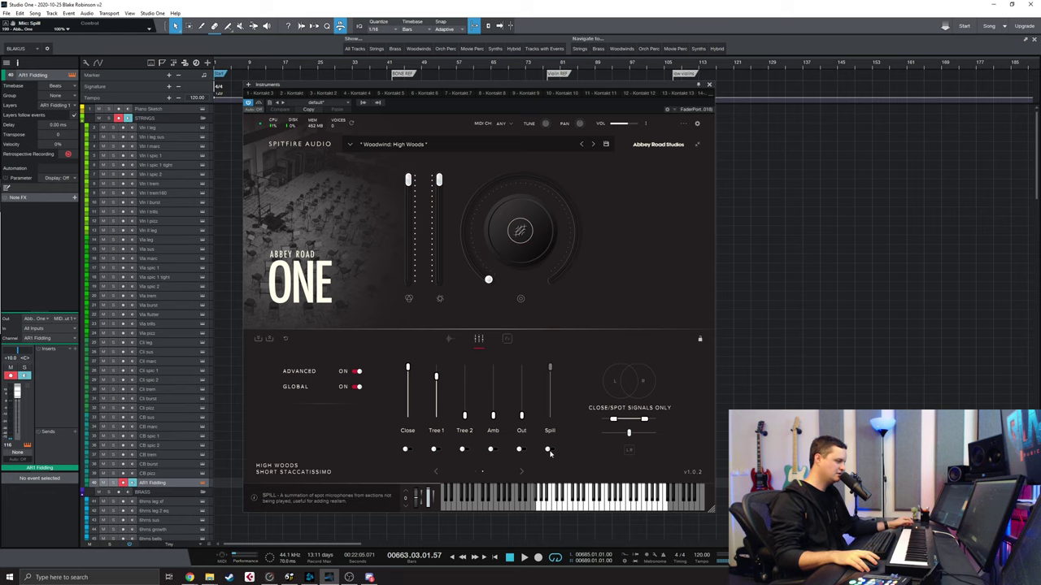
click(415, 144)
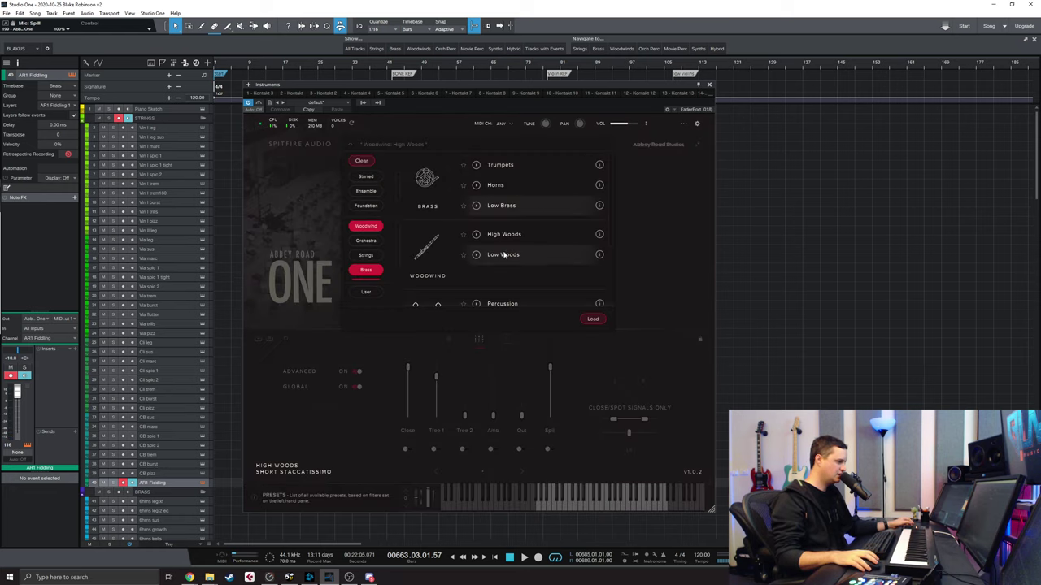
Load Woodwind: Low Woods and view its techniques, with Long on keyswitch C#-1
click(534, 254)
click(600, 318)
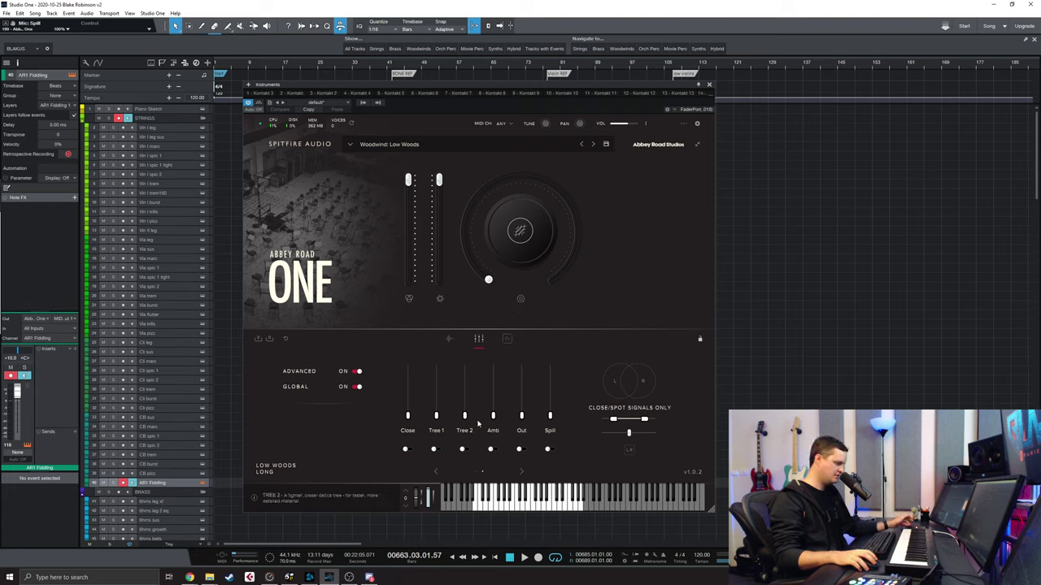
click(449, 339)
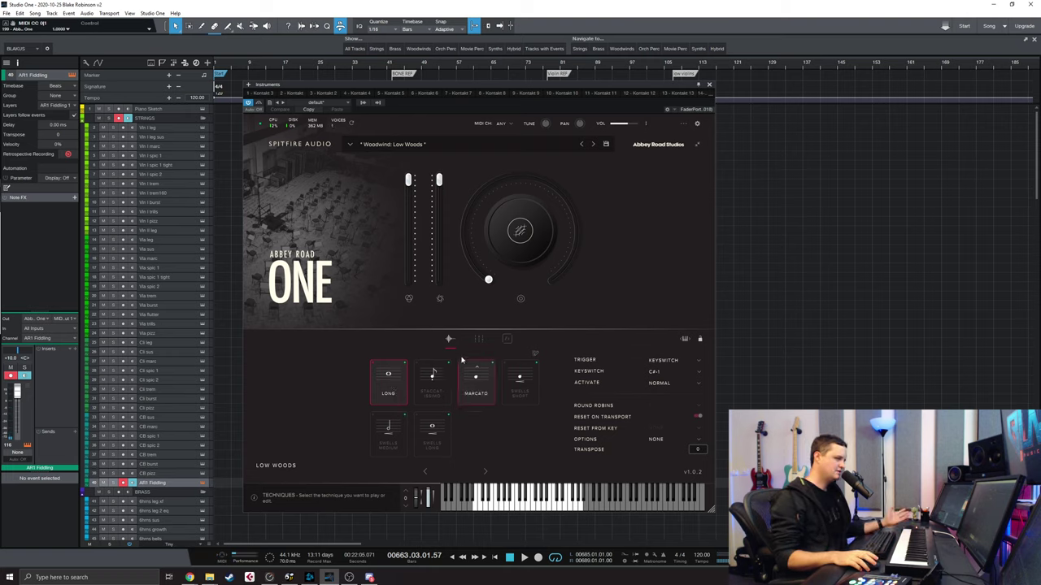
mouse_move(553, 283)
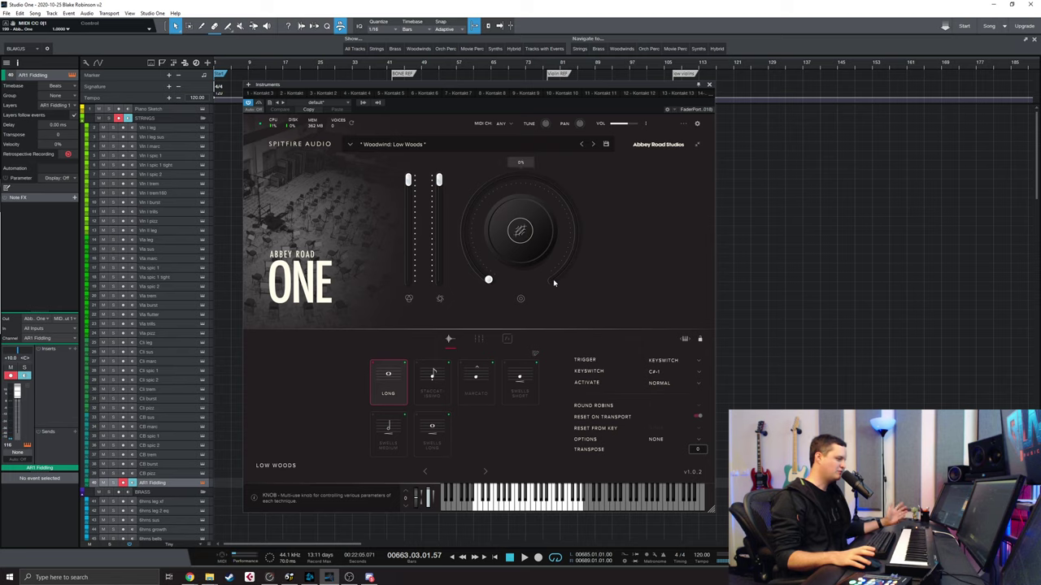
Switch Low Woods to Staccatissimo, then browse the Abbey Road One preset list
click(432, 380)
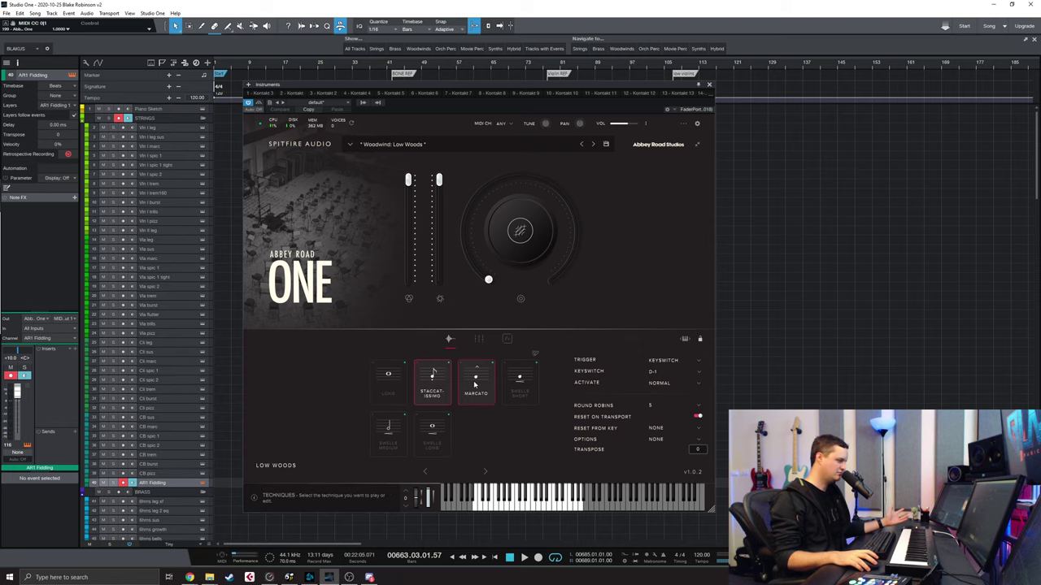
click(454, 146)
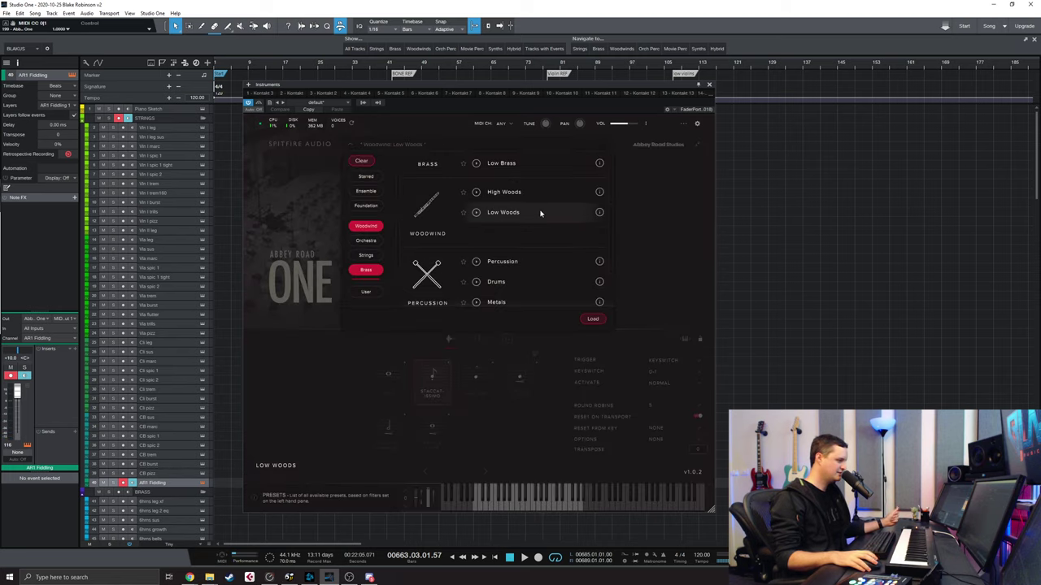
scroll(528, 228, down, 1)
scroll(517, 242, down, 1)
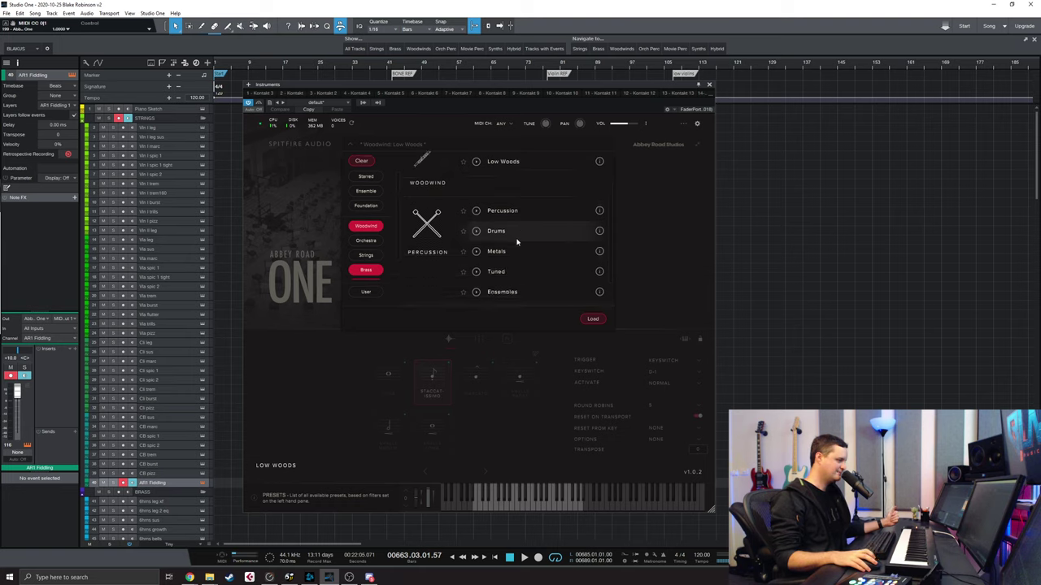
scroll(517, 232, up, 2)
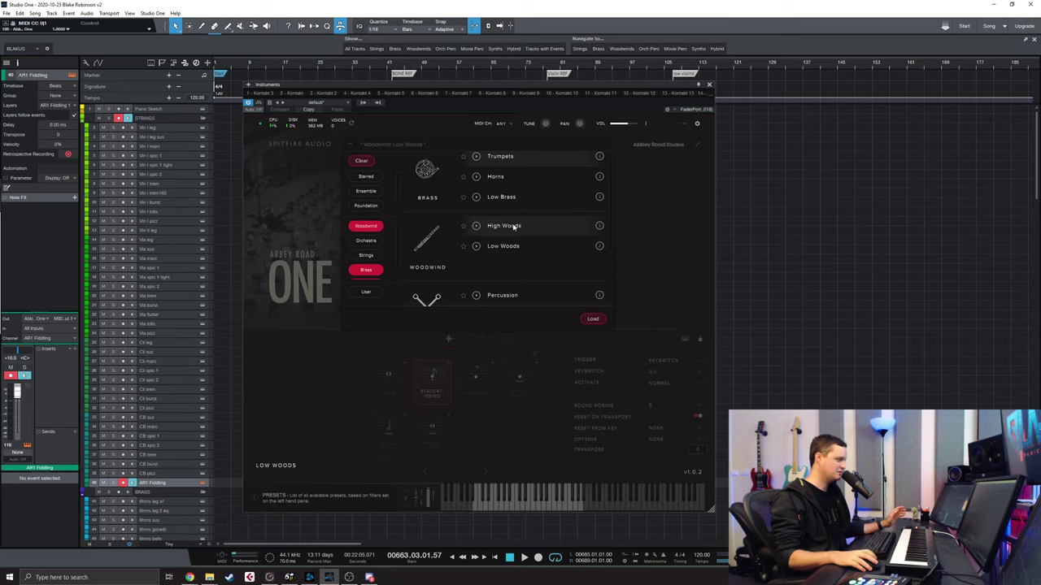
scroll(516, 231, down, 1)
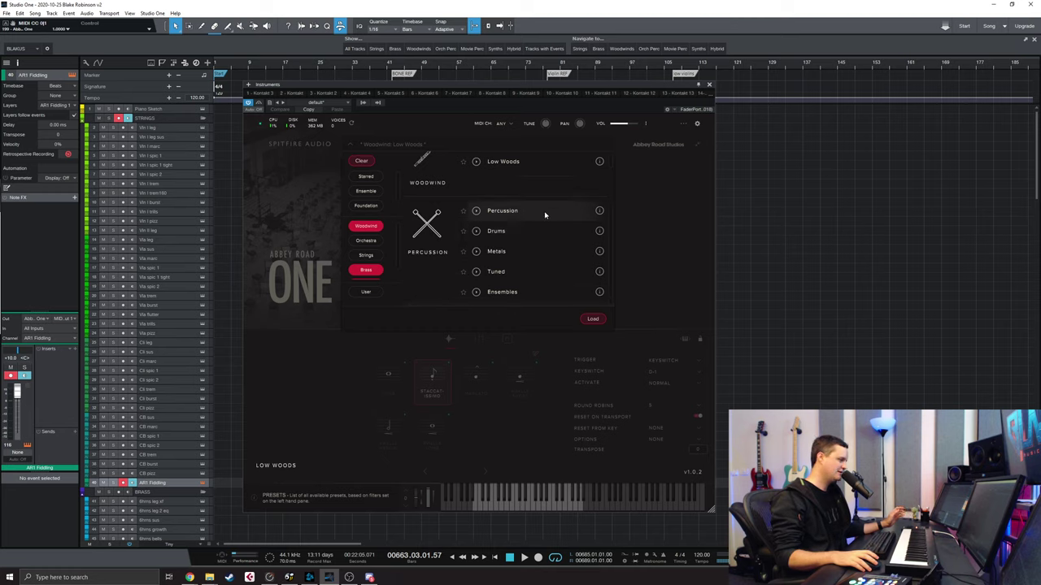
scroll(524, 253, up, 1)
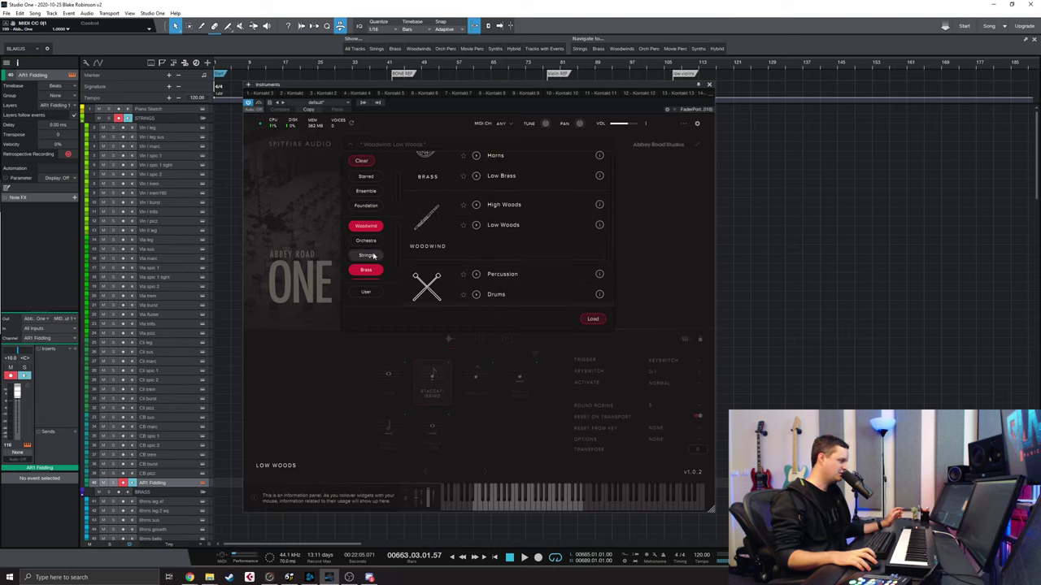
Filter the presets to Strings and load High Strings
click(368, 255)
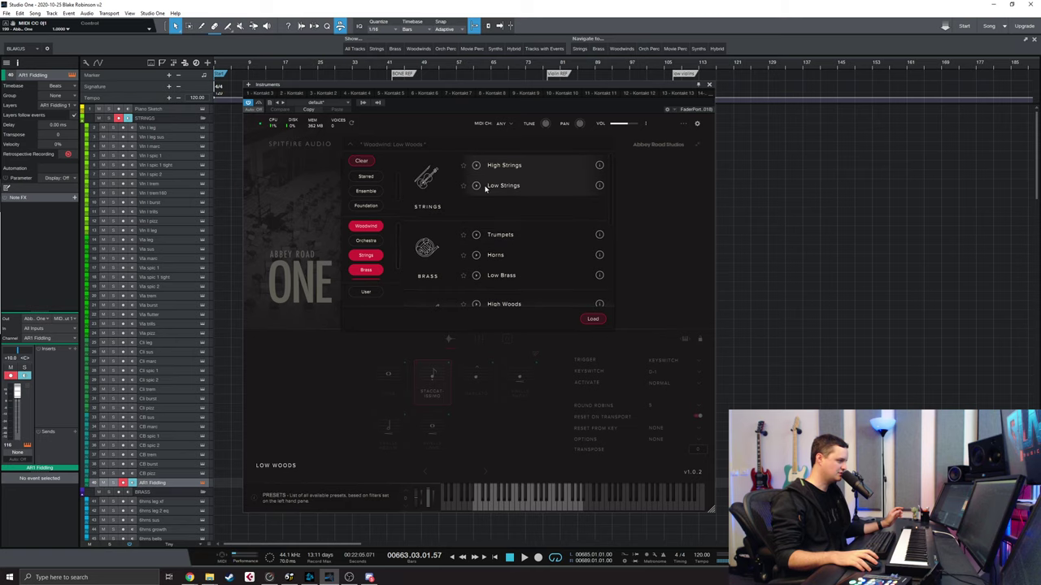
click(520, 170)
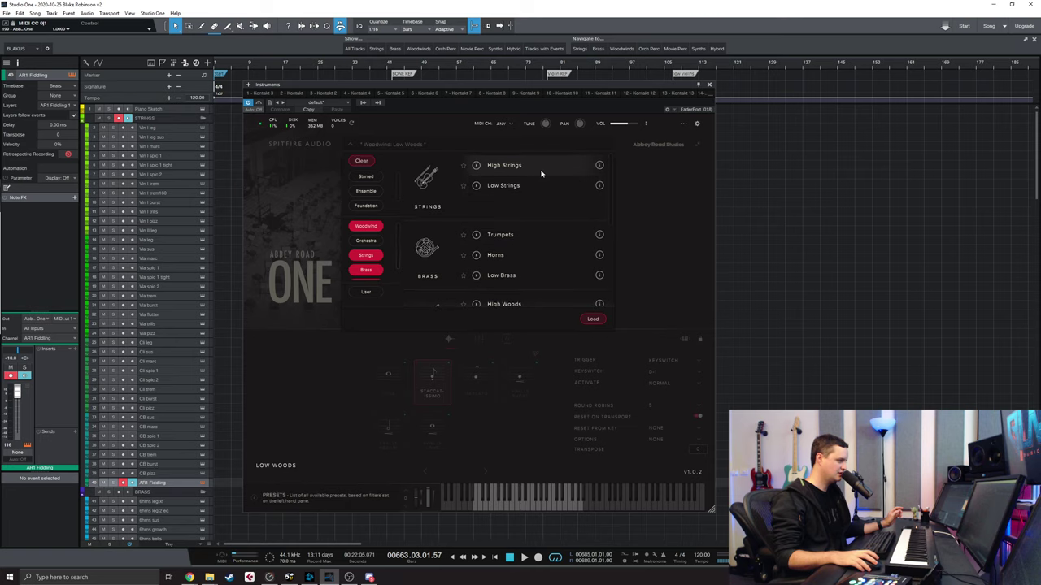
click(594, 318)
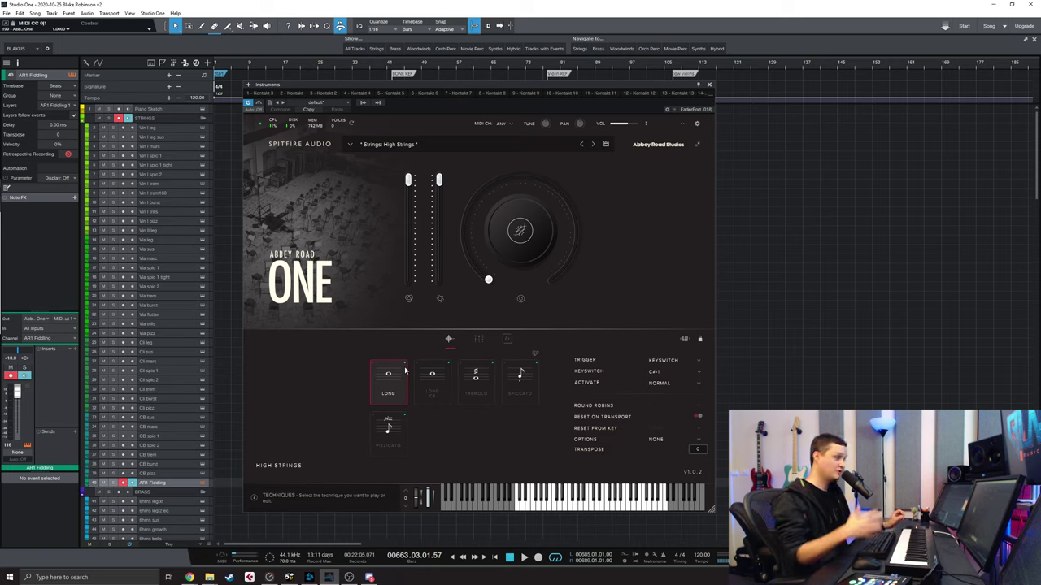
Set High Strings to the Tremolo articulation and show its Signal Mixer
click(477, 381)
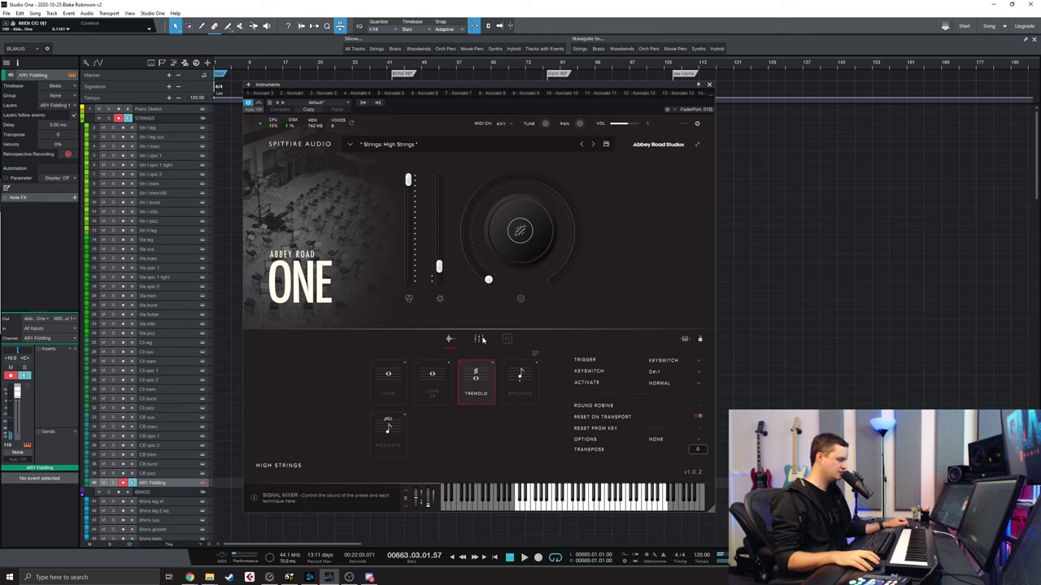
click(479, 340)
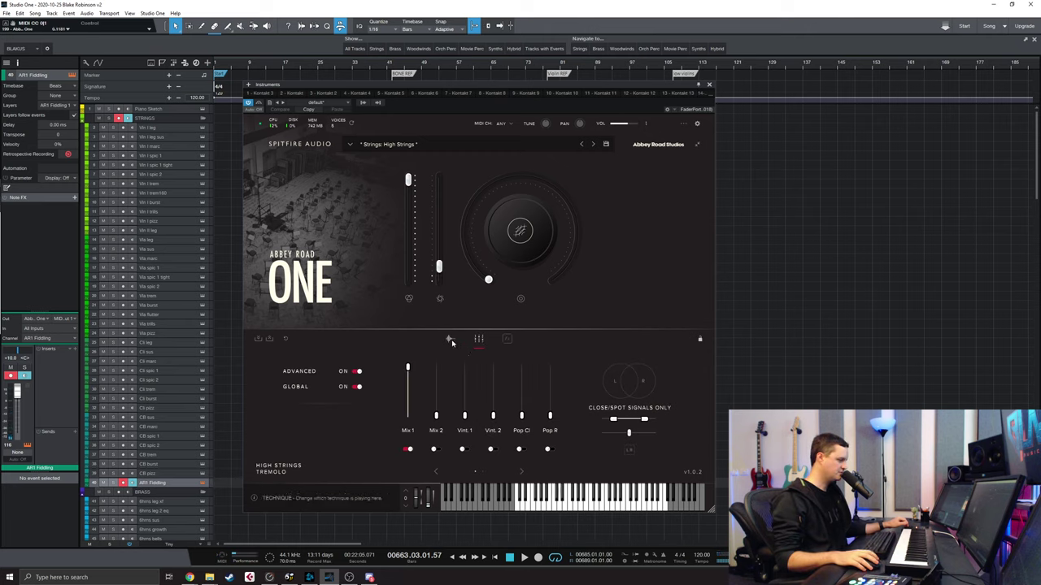
Turn off Mix 1 and give Tremolo individual mics, ending on Close at full level
click(408, 450)
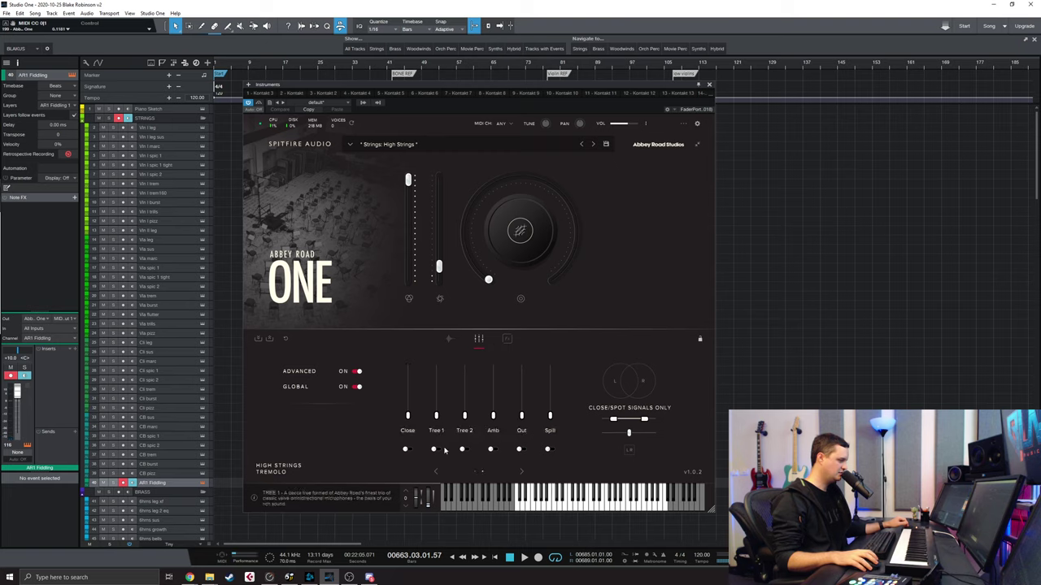
click(437, 450)
drag(436, 416, 437, 366)
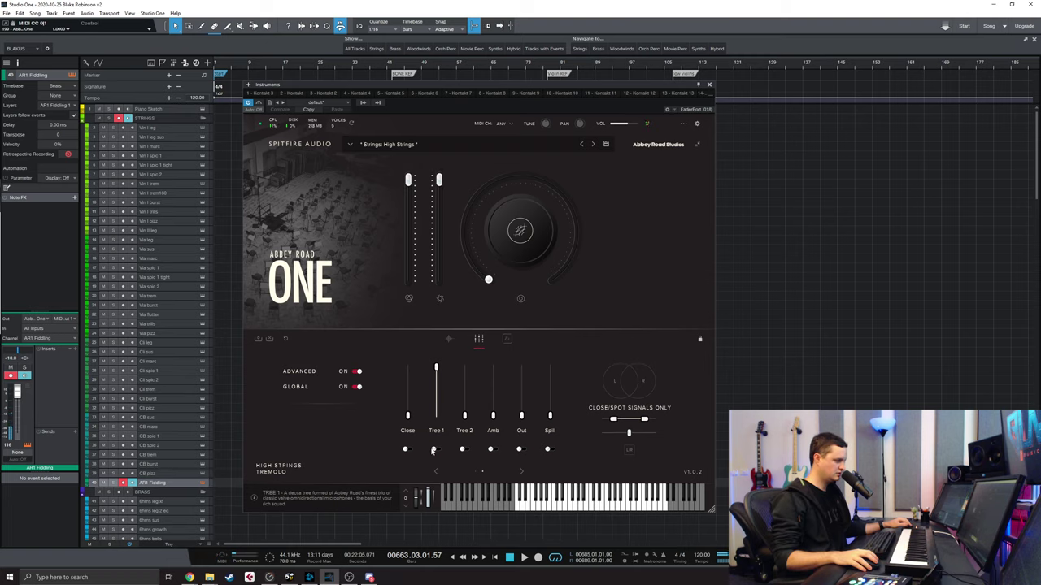
click(406, 449)
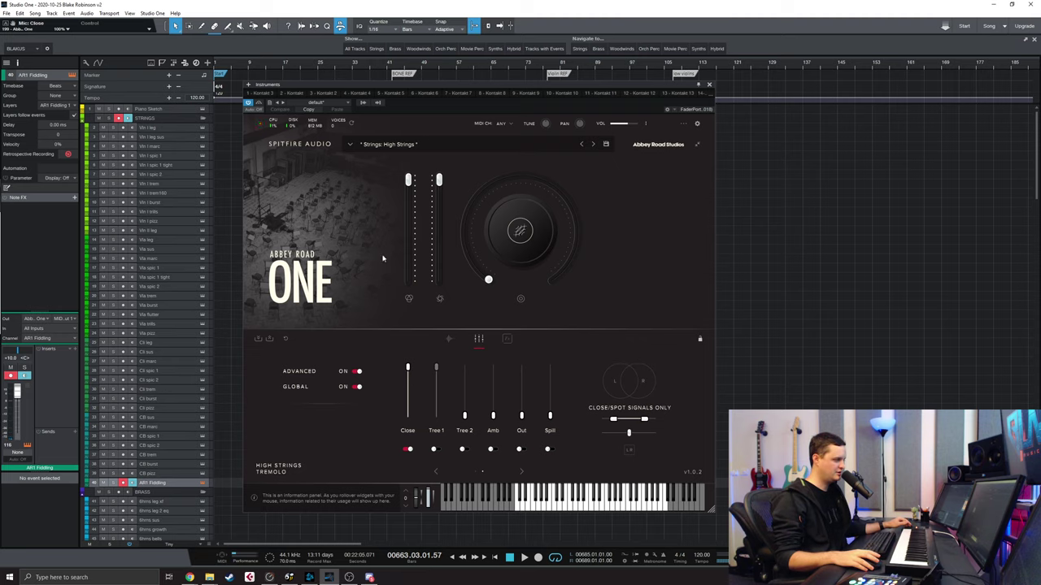
click(452, 341)
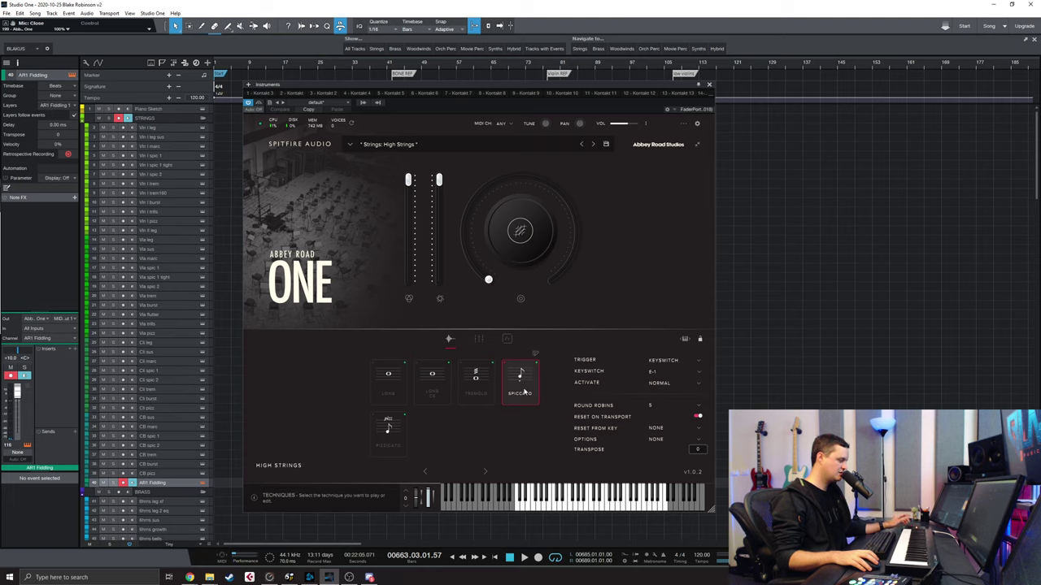
Try the pre-blended Mix 1 signal on the Spiccato mic mixer
click(478, 338)
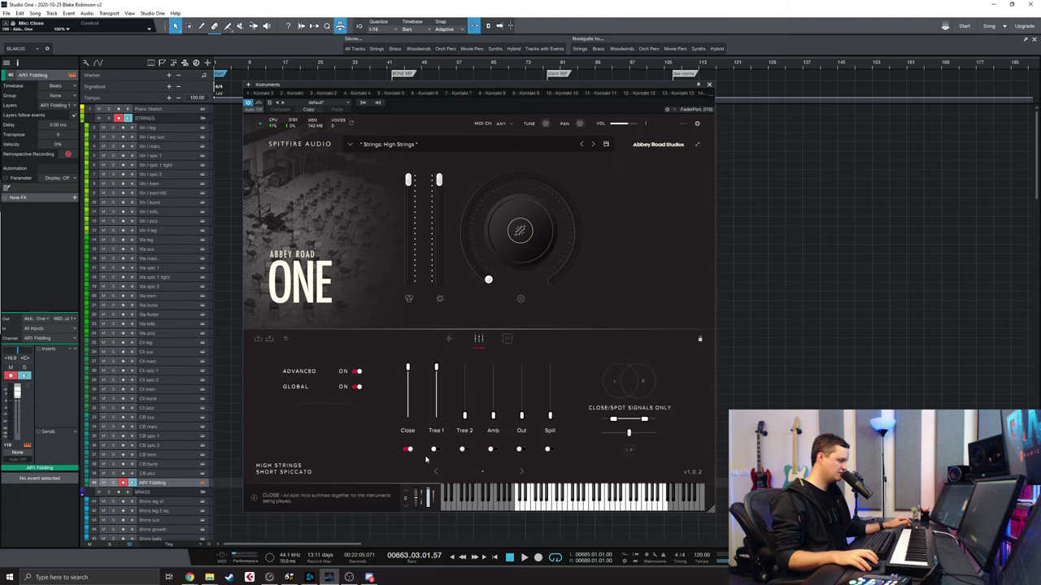
click(432, 469)
click(408, 449)
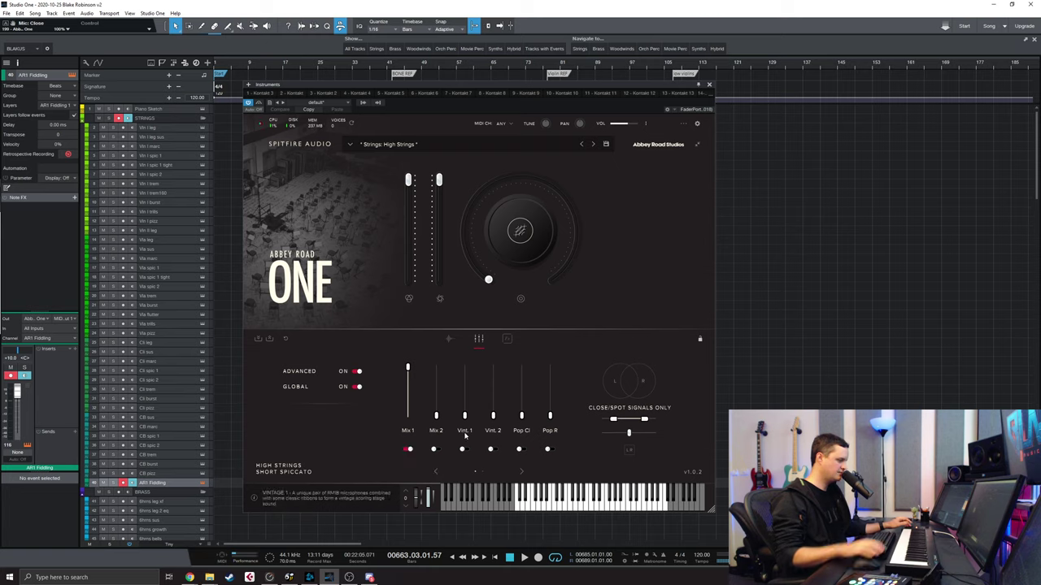
click(451, 338)
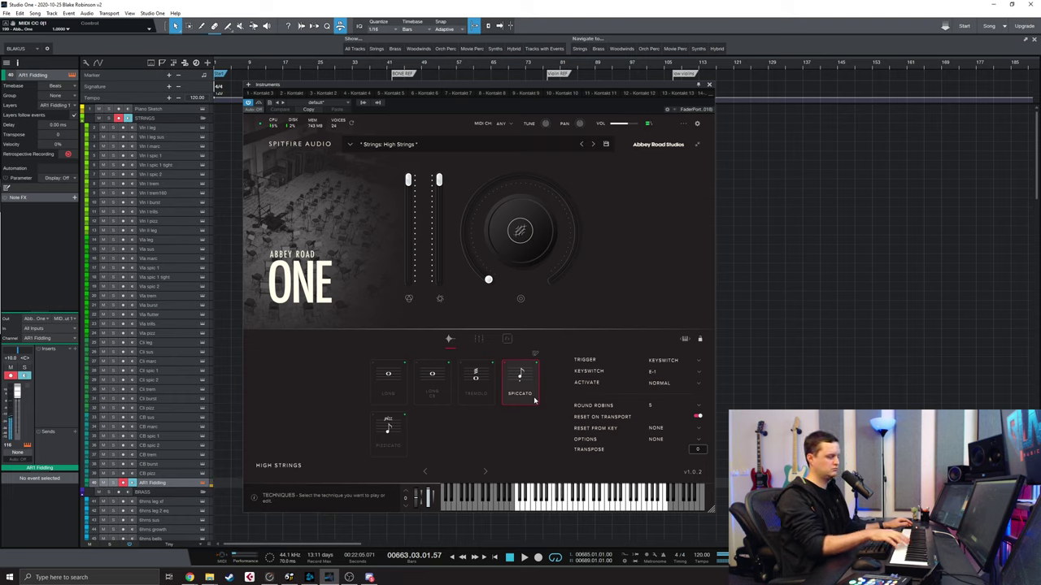
Enable the Close mic, toggle Tree 1, and lower Tree 1 to about 81%
click(479, 339)
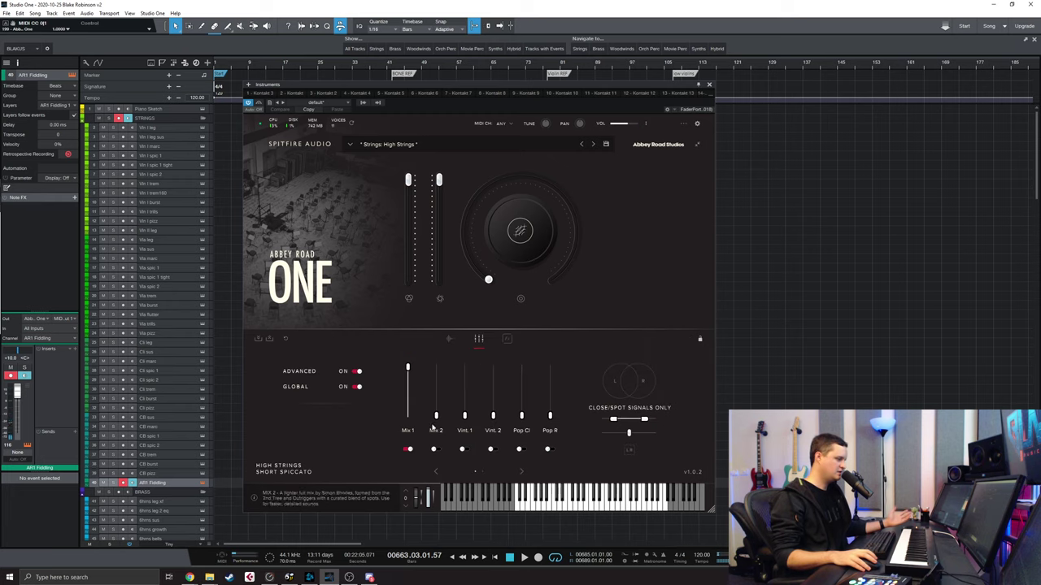
click(409, 451)
click(410, 450)
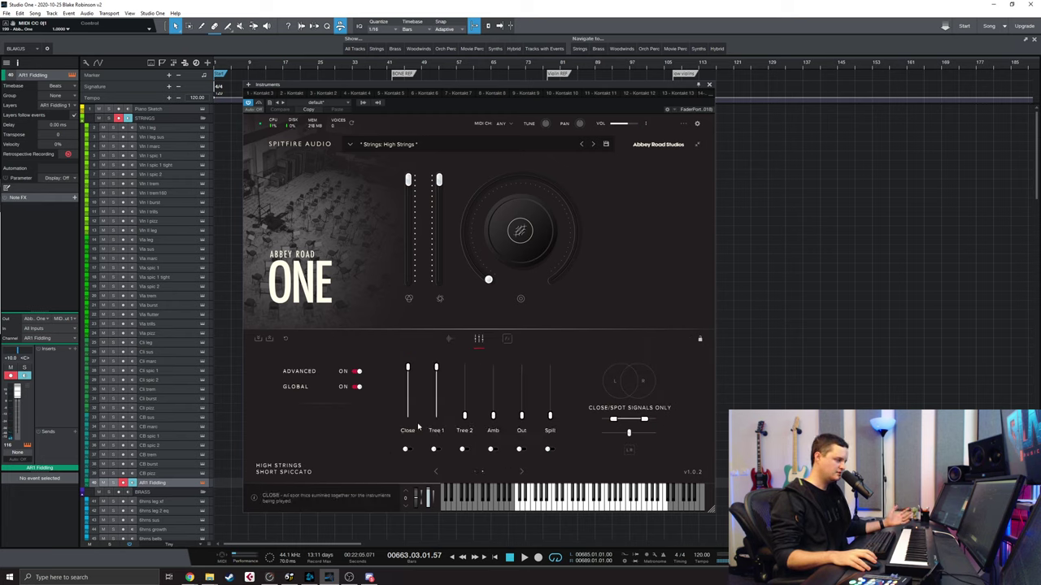
click(409, 449)
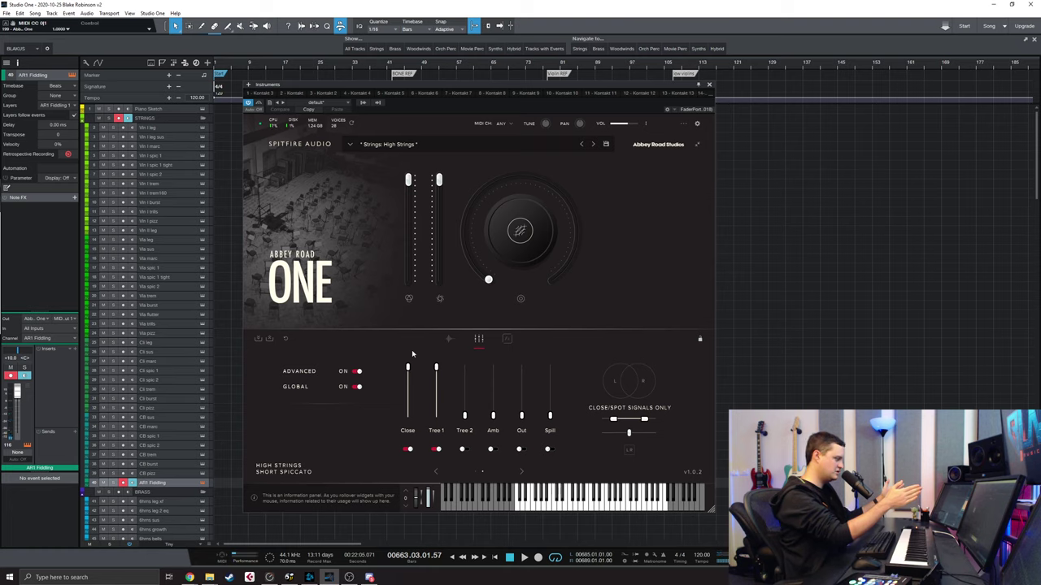
mouse_move(409, 350)
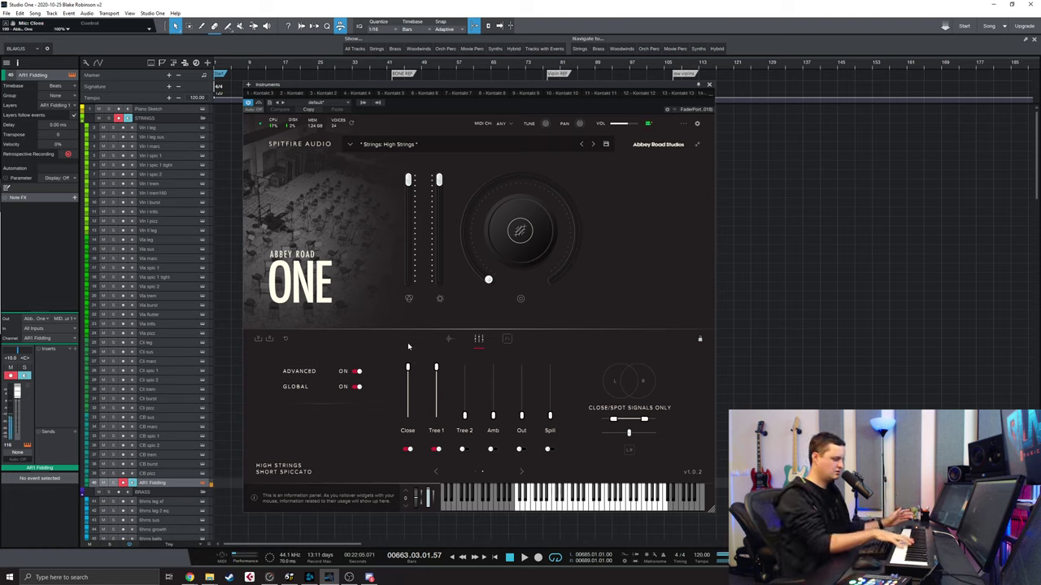
click(436, 449)
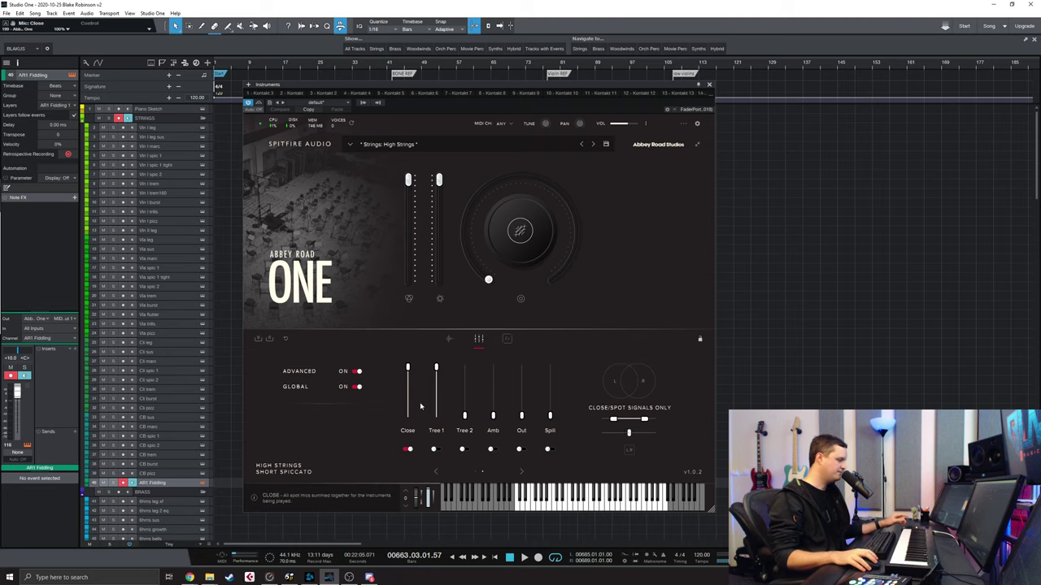
mouse_move(414, 384)
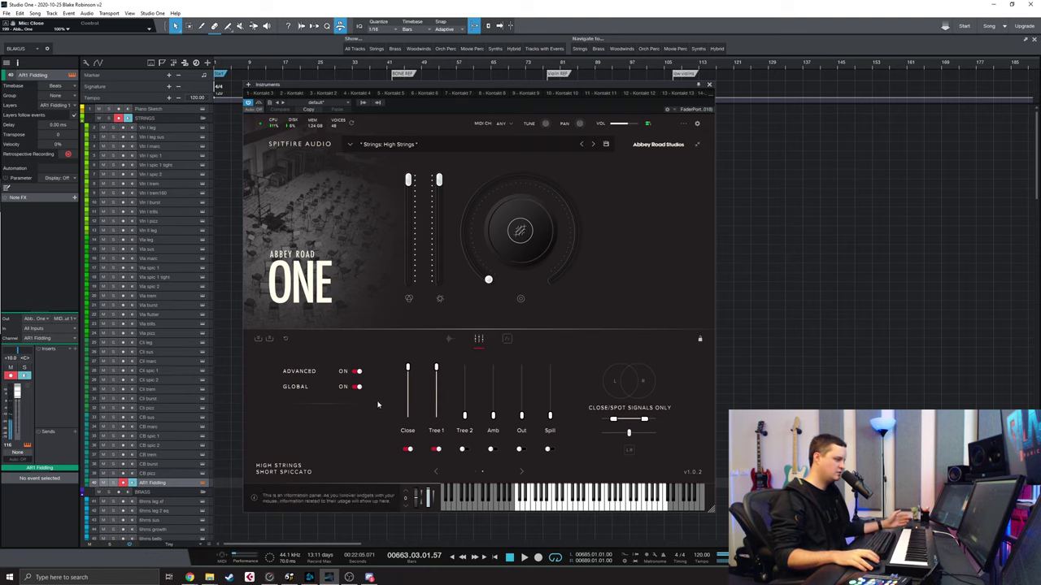
drag(436, 368, 437, 377)
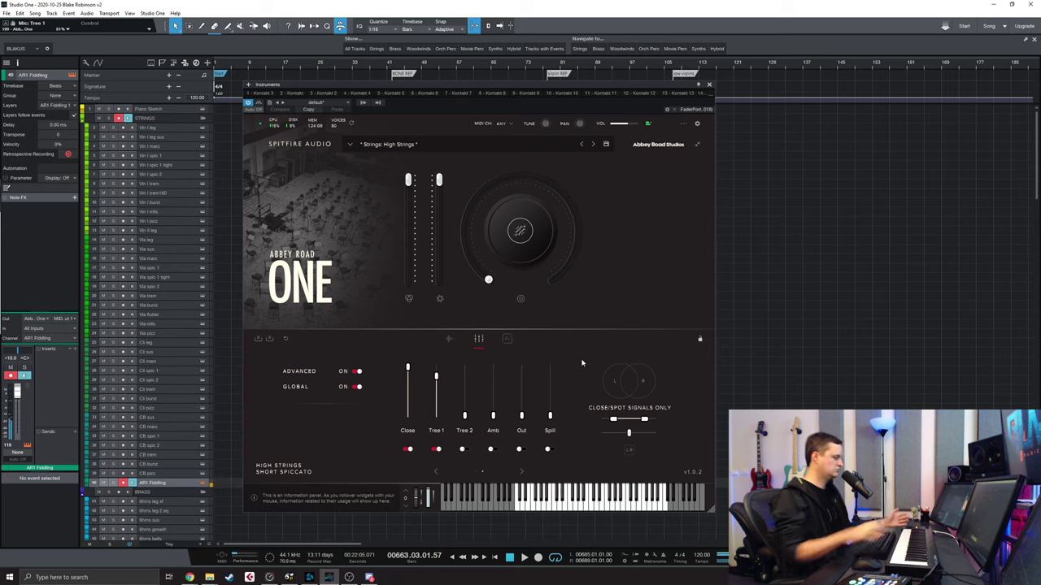
click(449, 338)
Load Low Strings, check its mic mixer and articulations, then reopen the preset list
click(430, 146)
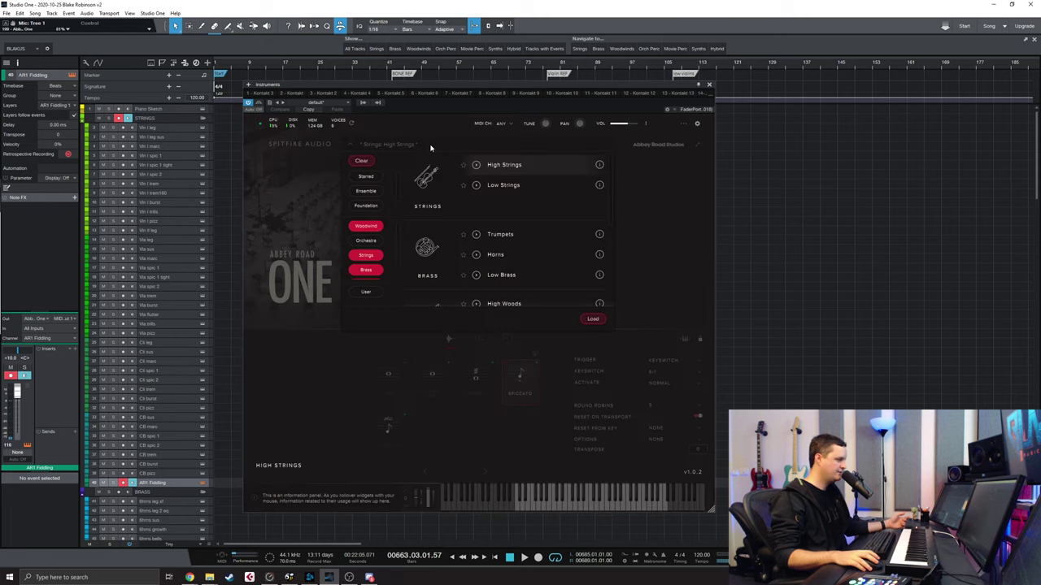
click(533, 186)
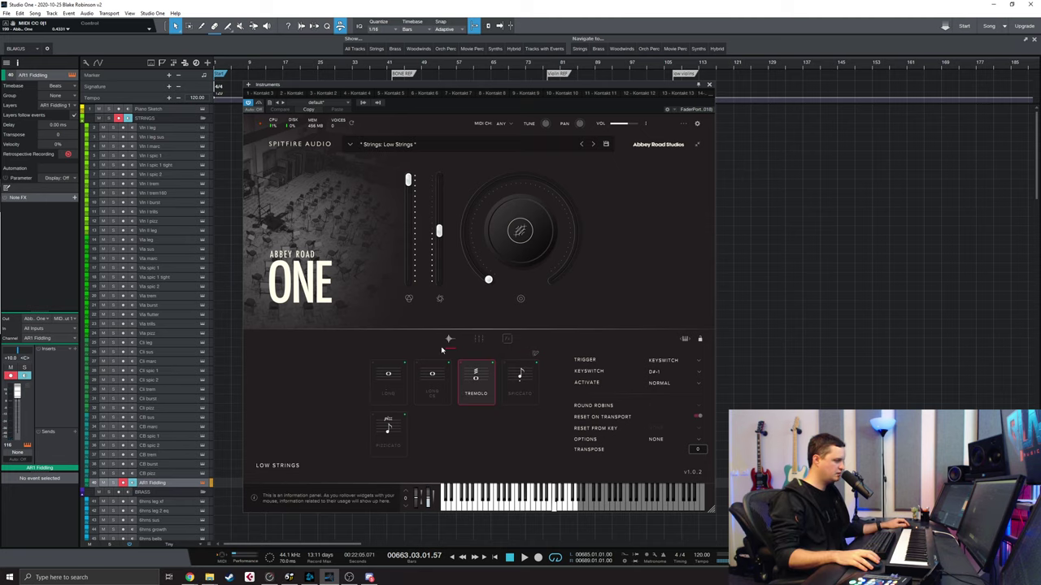
click(479, 340)
click(449, 340)
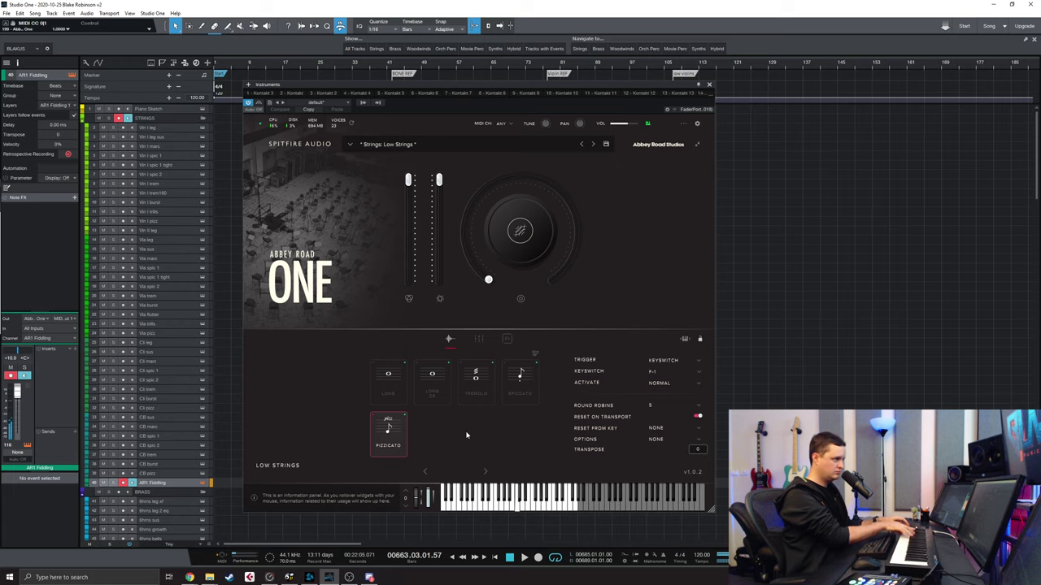
click(409, 149)
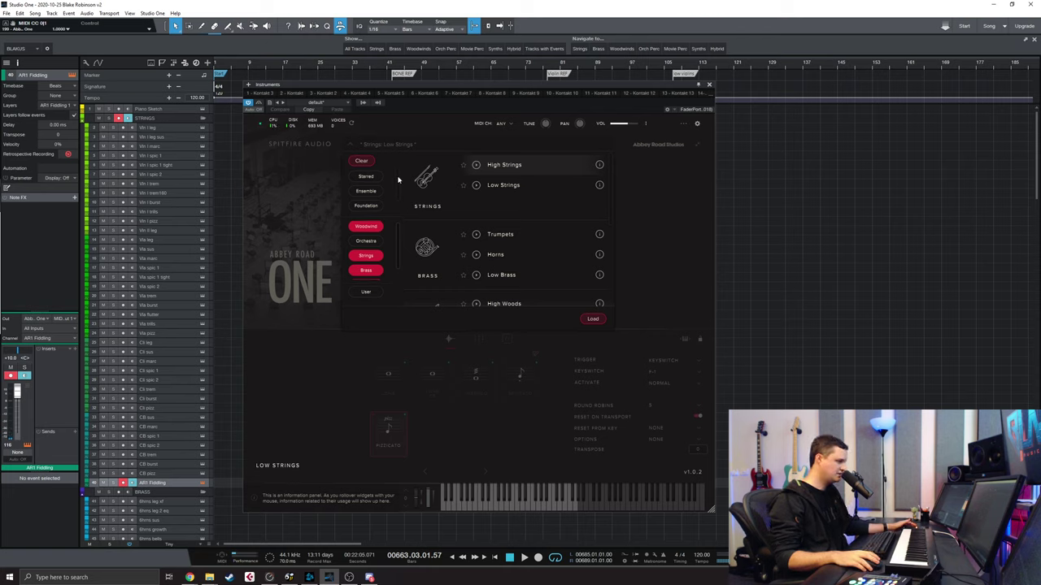
Load the Percussion preset into Abbey Road One
scroll(511, 242, down, 6)
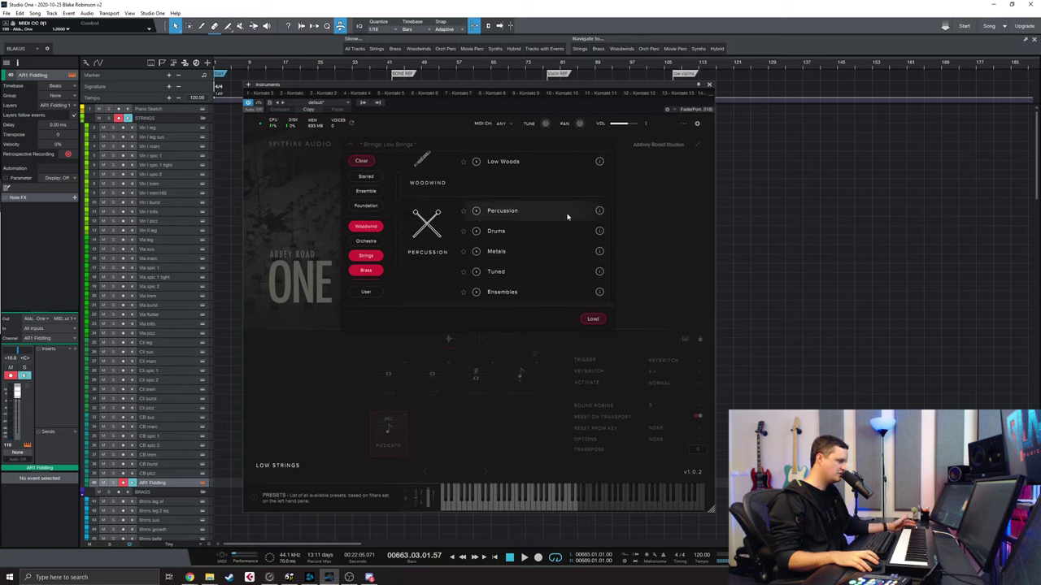
click(592, 317)
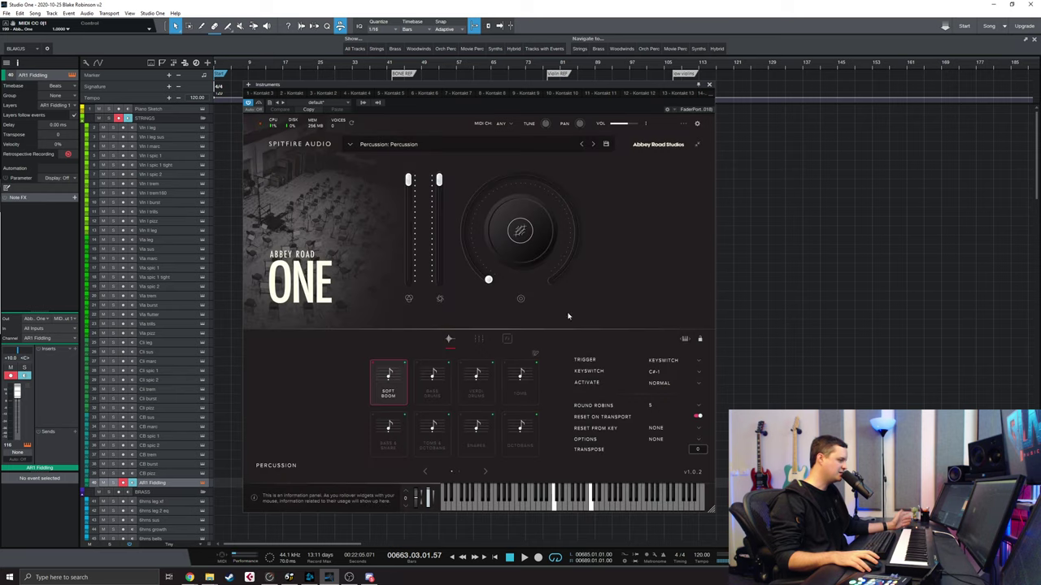
click(424, 387)
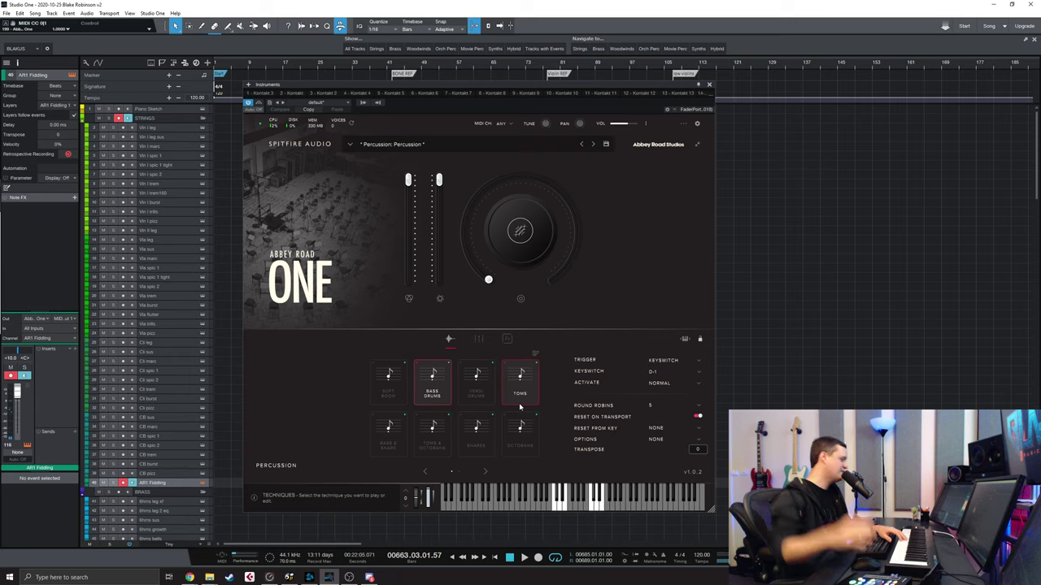
Audition Verdi Drums, settle on the Toms technique, and show its mic mixer
scroll(200, 345, down, 3)
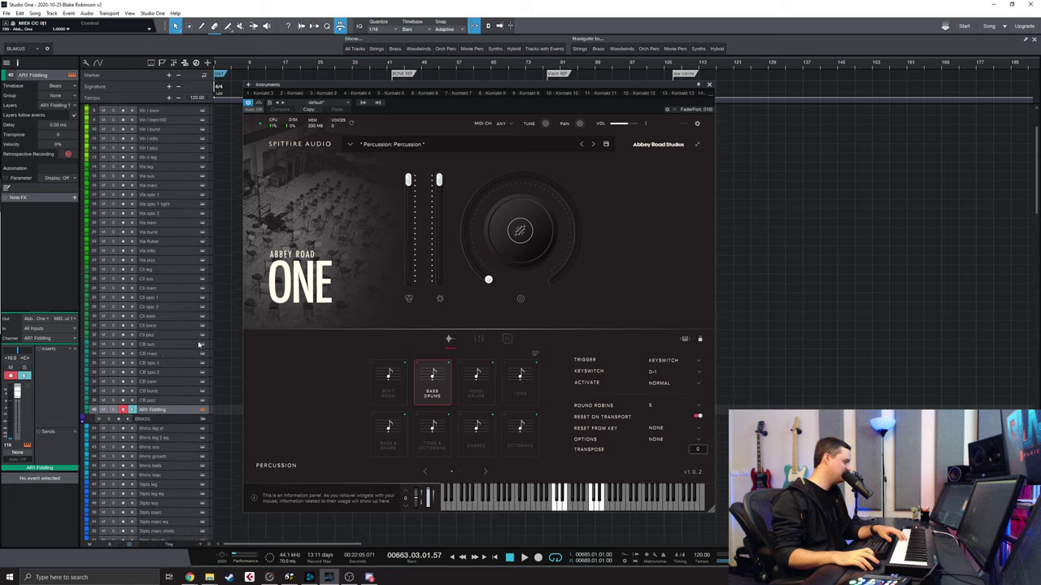
scroll(198, 347, up, 3)
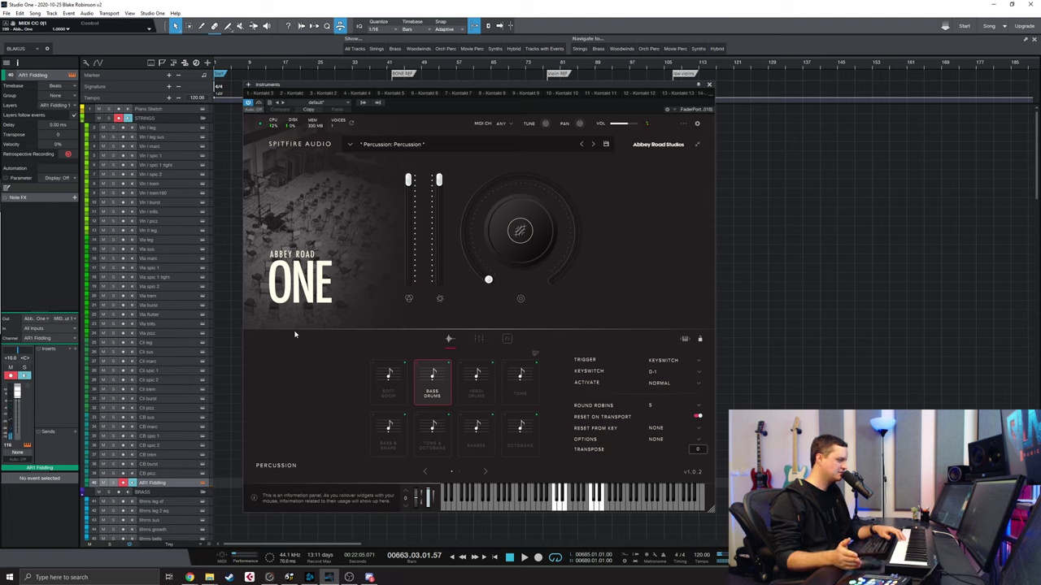
click(478, 383)
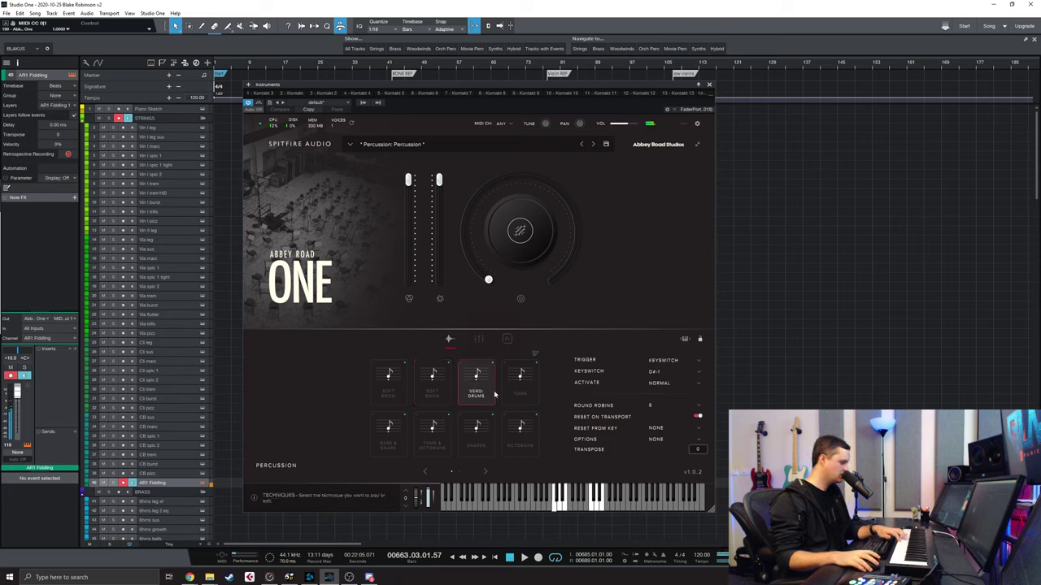
click(519, 378)
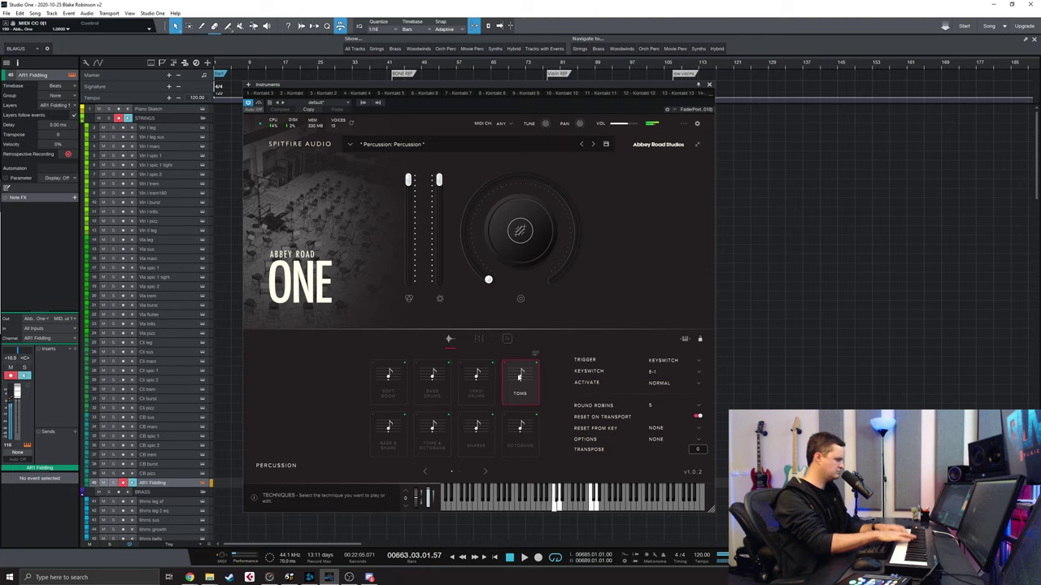
click(479, 339)
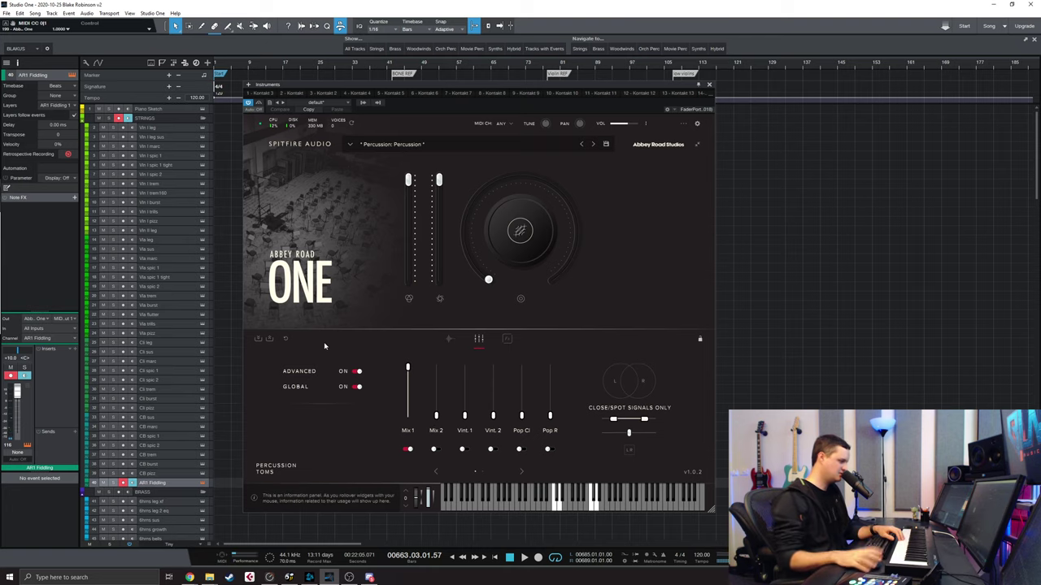
Page to the individual mics and turn on the Close mic at full level
mouse_move(407, 397)
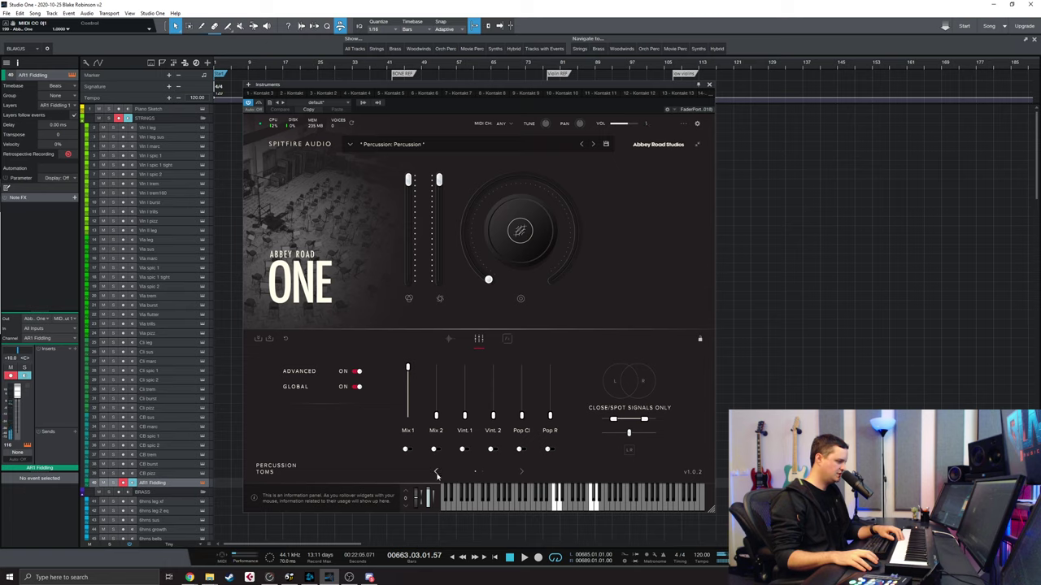
click(522, 473)
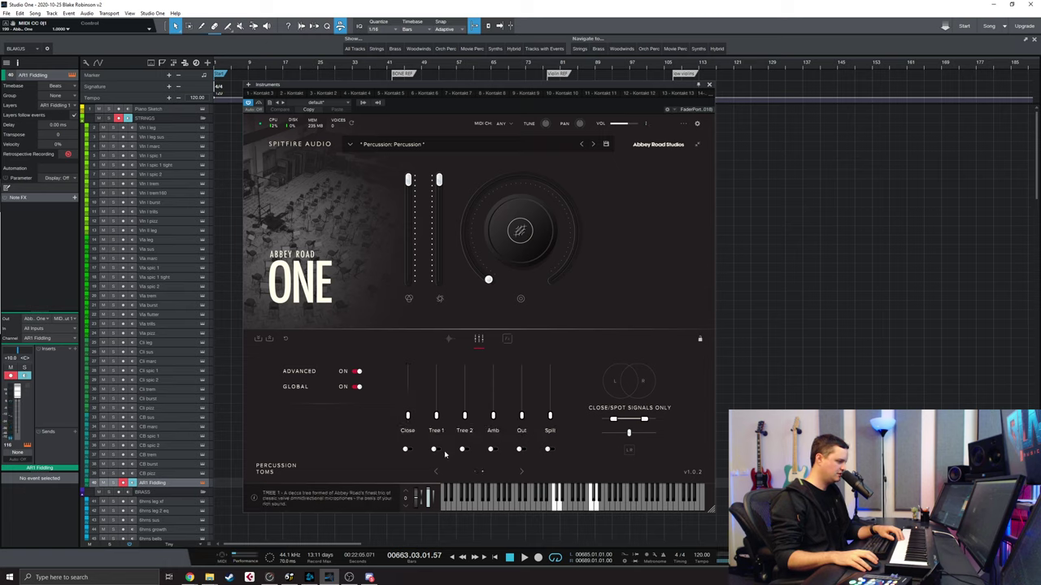
click(409, 450)
drag(408, 415, 408, 367)
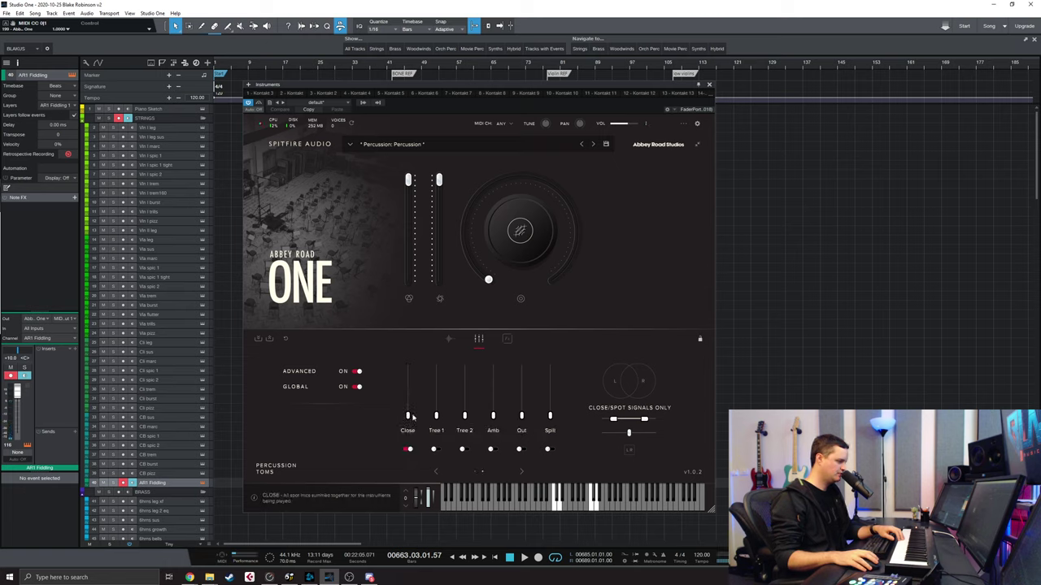
Open the preset list and close it again without changing the patch
mouse_move(414, 259)
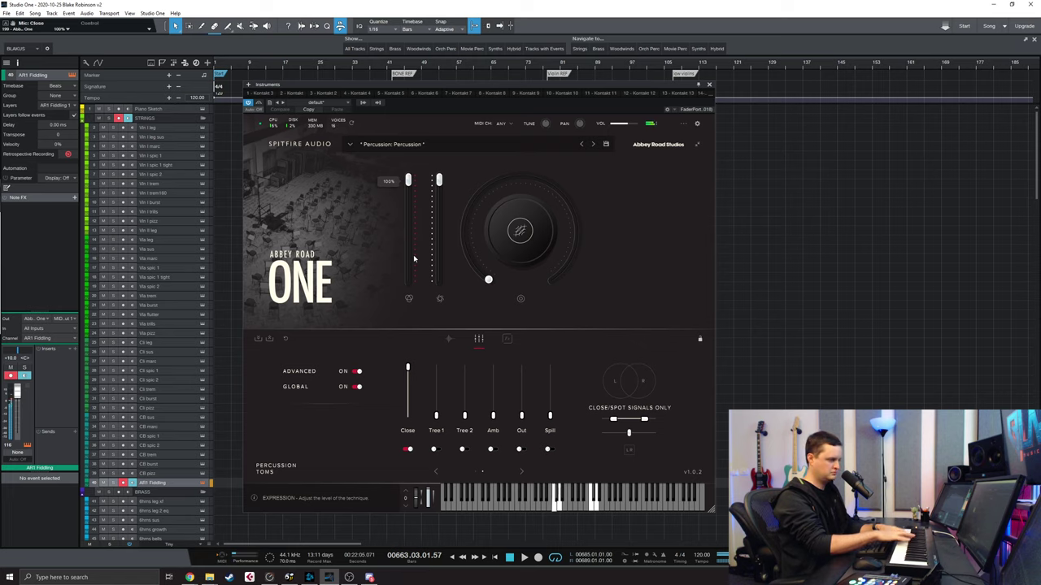
click(429, 146)
click(470, 348)
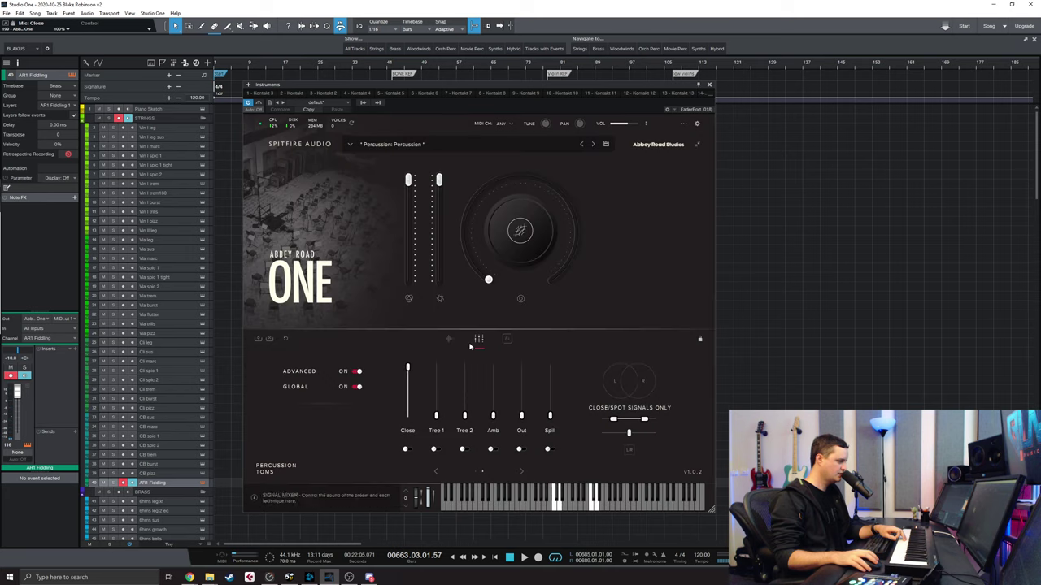
Switch the Percussion technique to Snares, checking its mic mixer several times
click(449, 339)
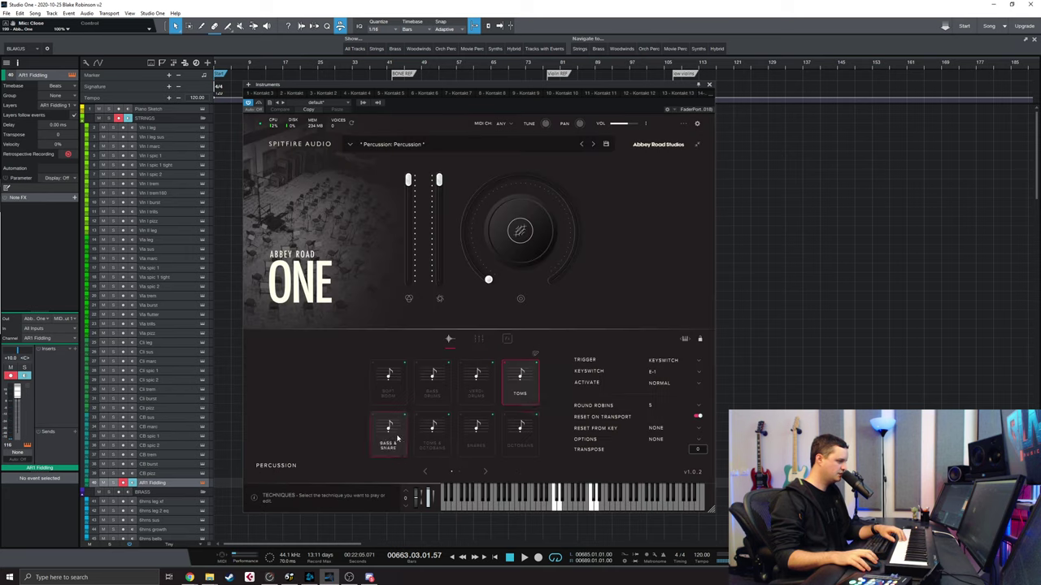
click(477, 431)
click(519, 431)
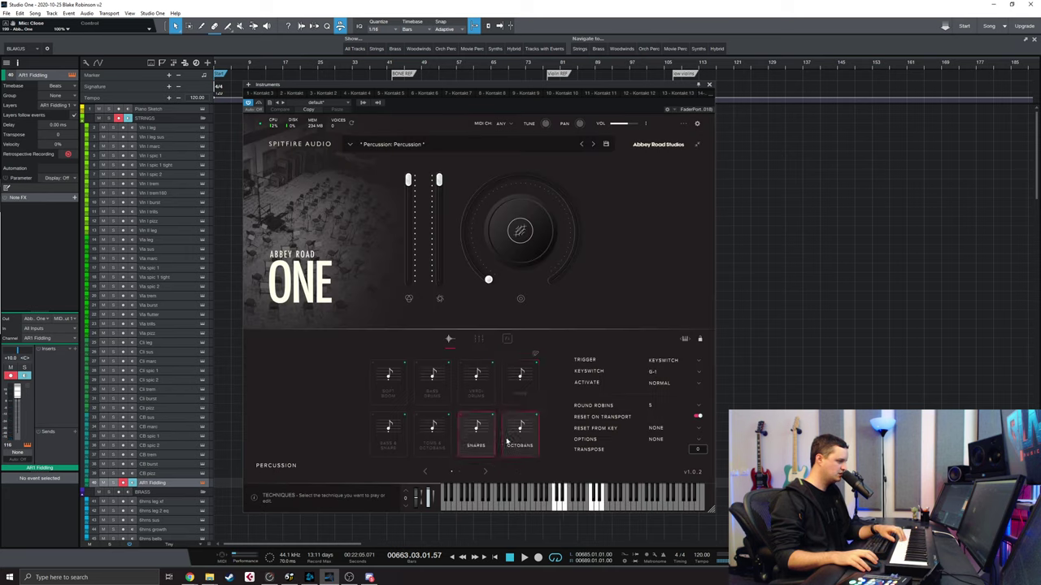
click(479, 340)
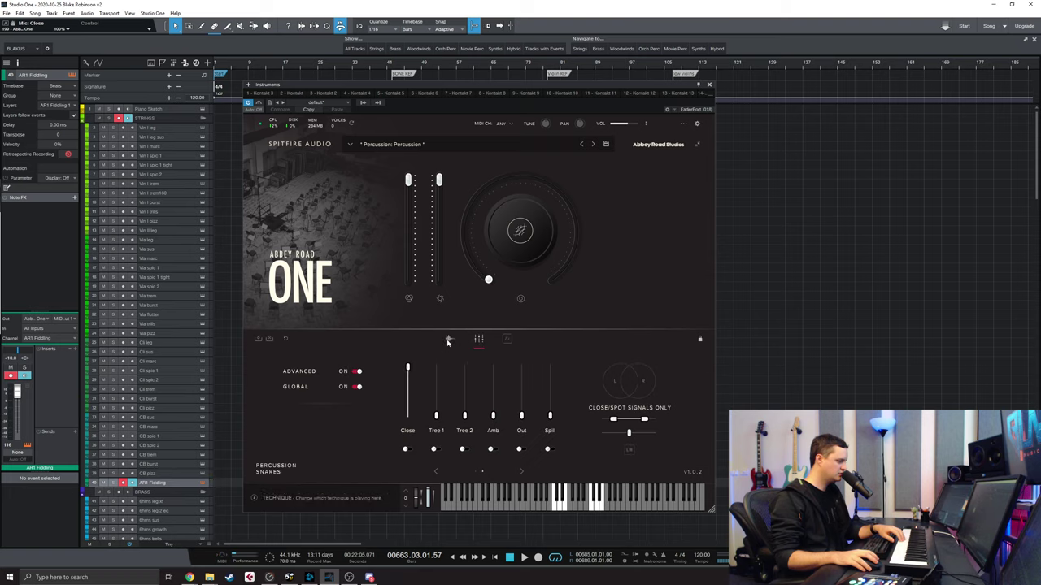
click(449, 339)
click(480, 339)
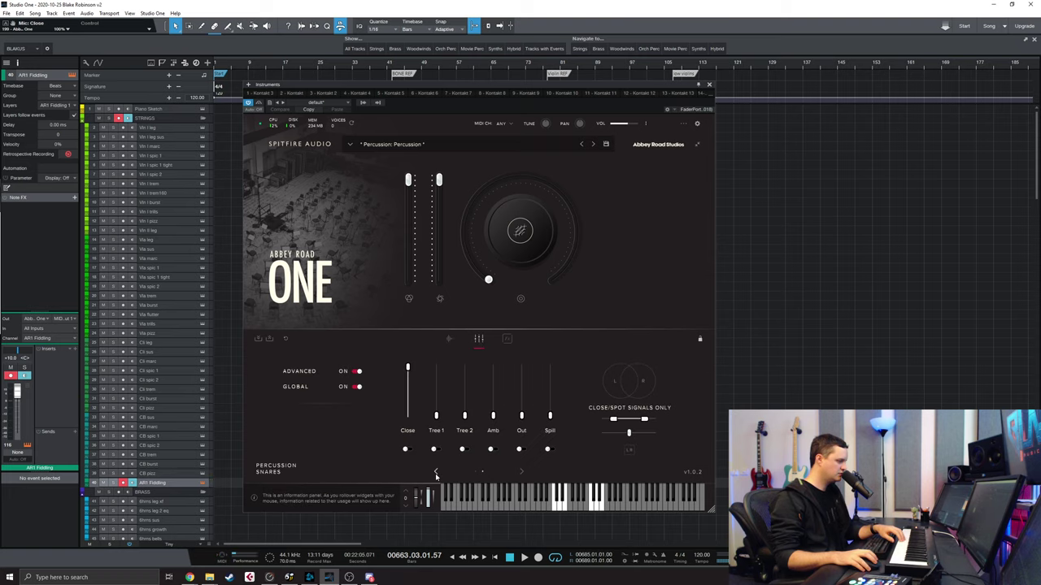
click(449, 339)
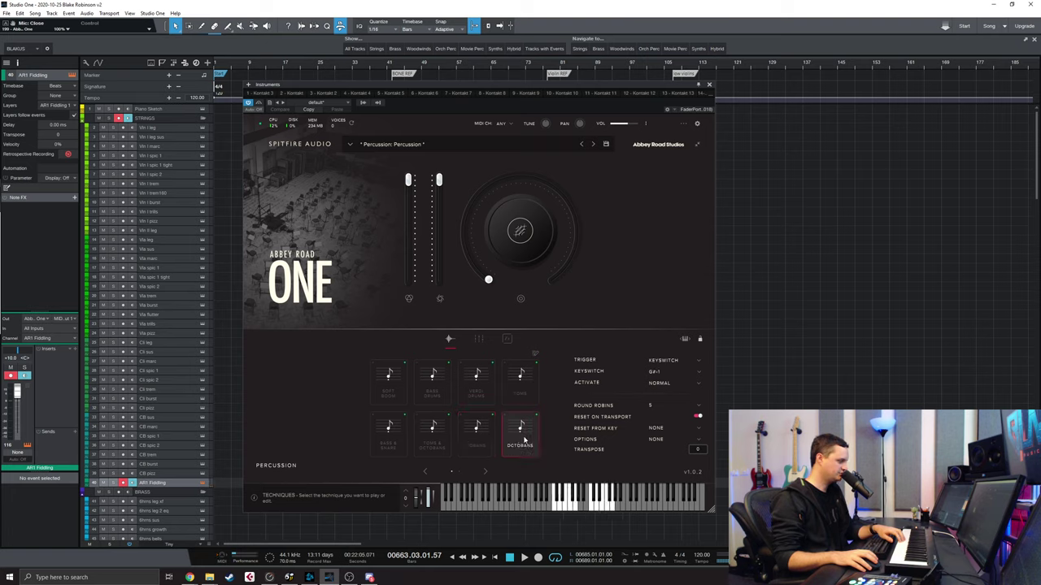
click(479, 338)
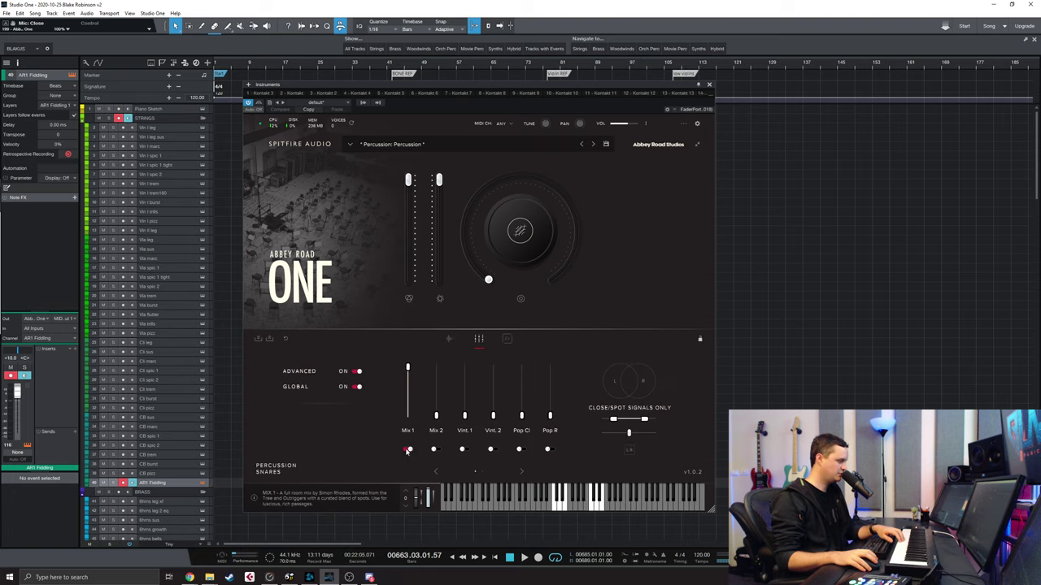
click(448, 338)
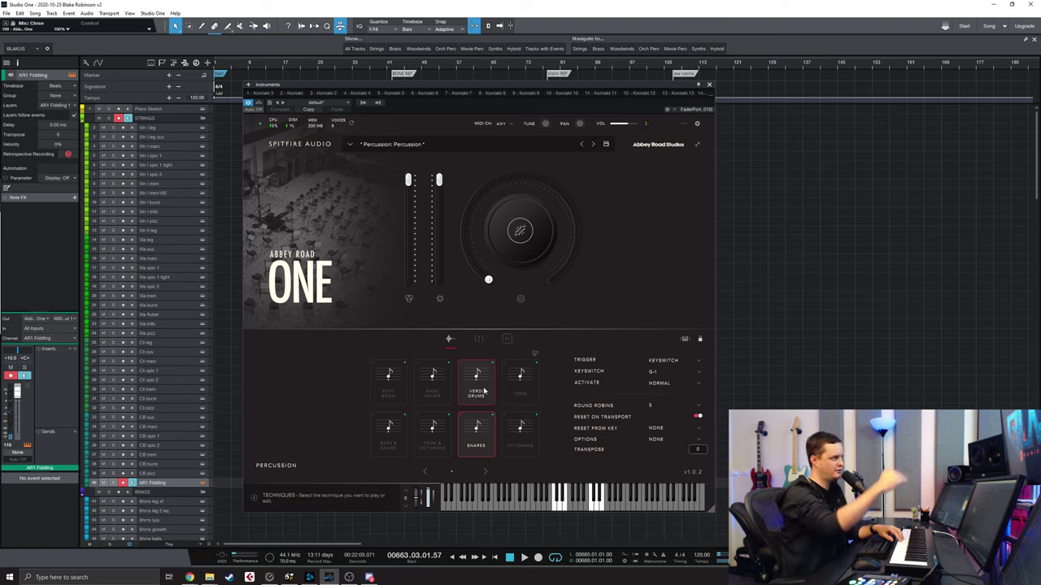
Turn off Mix 1 in the Snares mic mix and show the individual mics
click(479, 339)
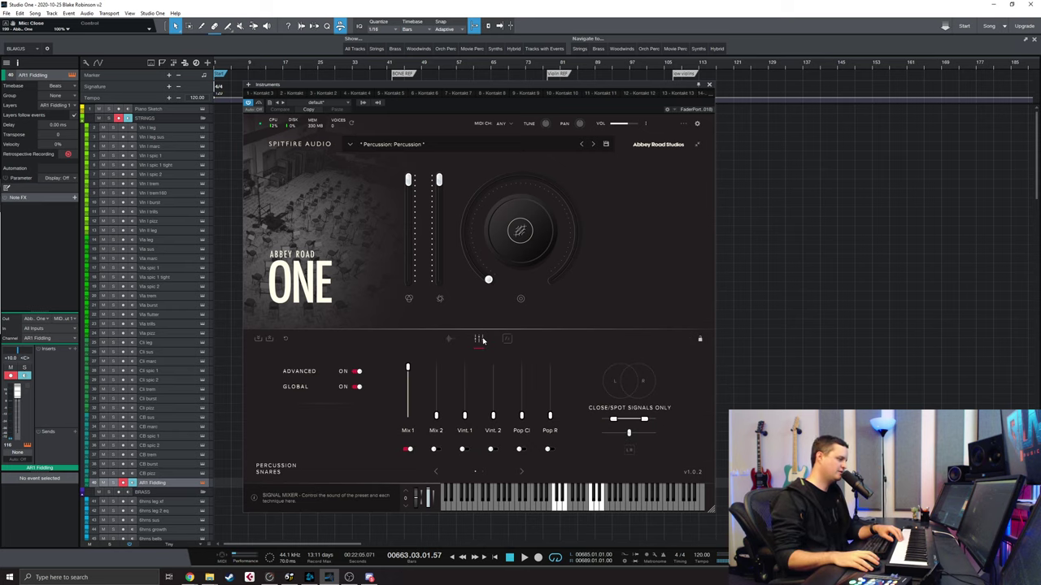
click(410, 450)
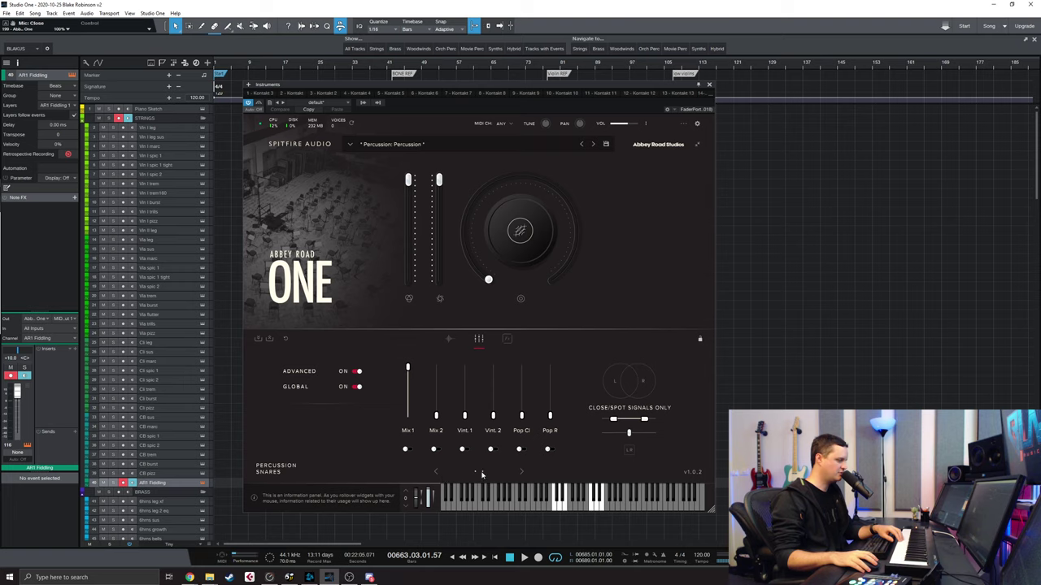
click(524, 474)
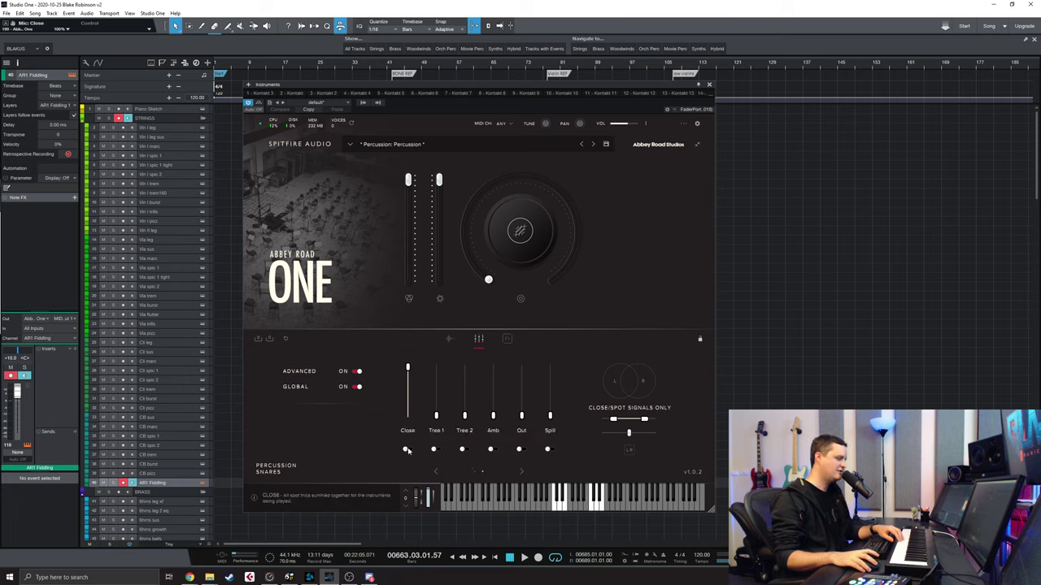
Keep the Close mic at full level and raise Tree 1 to about 51%
mouse_move(407, 369)
mouse_down()
mouse_move(410, 399)
mouse_move(409, 367)
mouse_up()
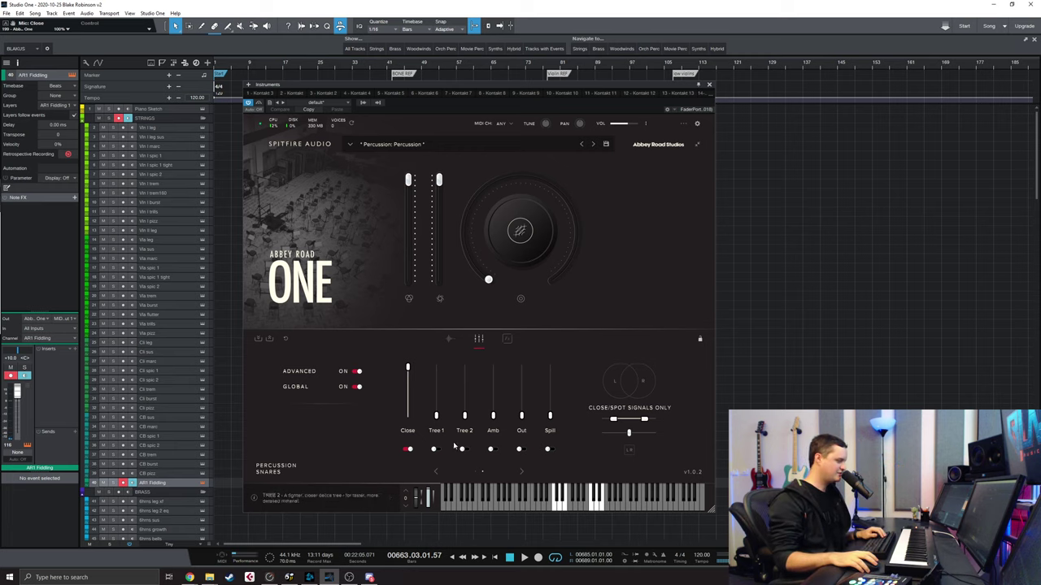
drag(437, 417, 439, 397)
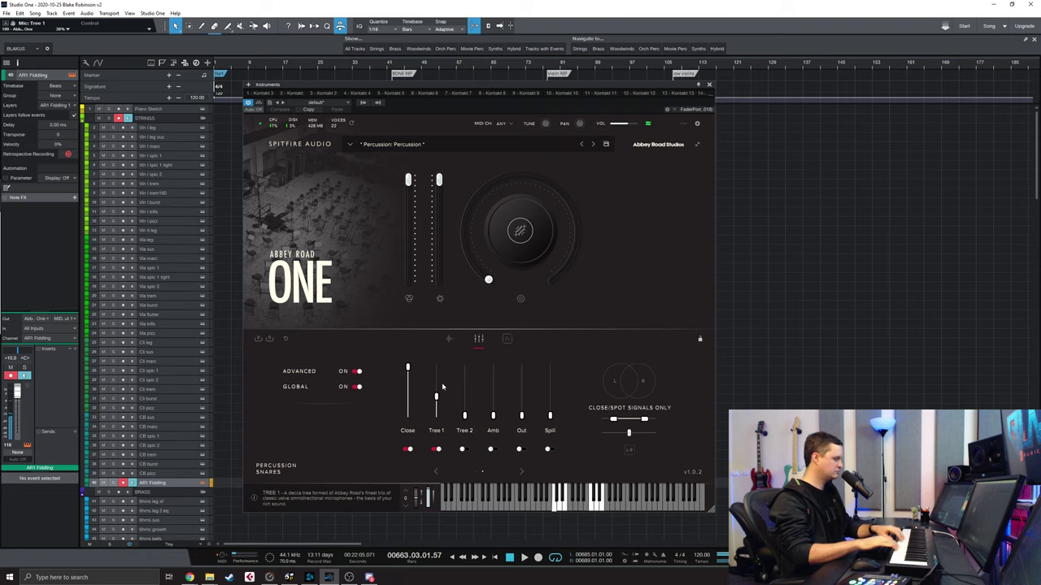
drag(437, 396, 436, 392)
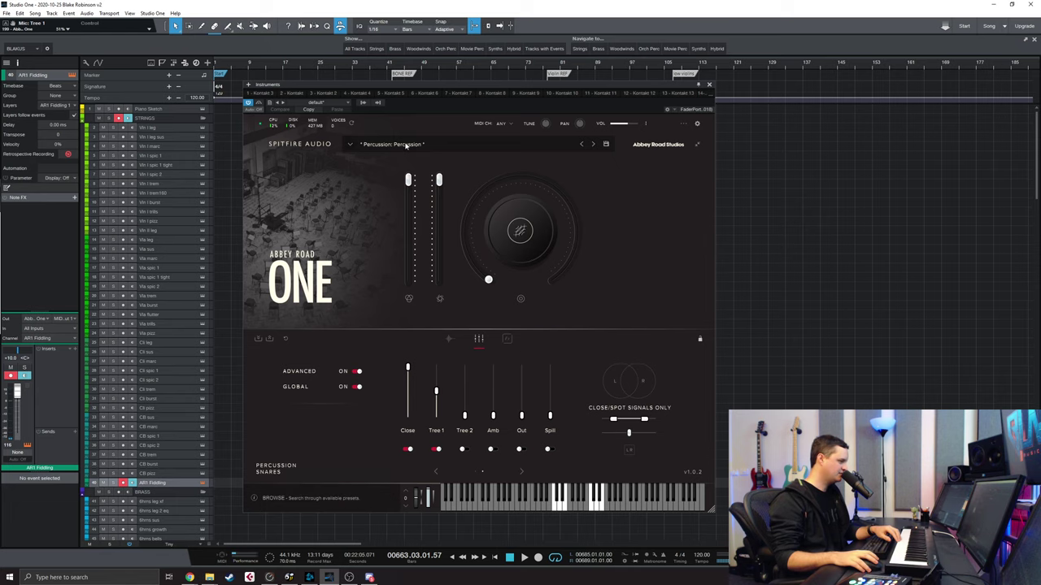
click(487, 146)
On the next technique page, audition Piccolo Snares, Piatti and Sus Cymbals, ending on Tam Tam
click(654, 252)
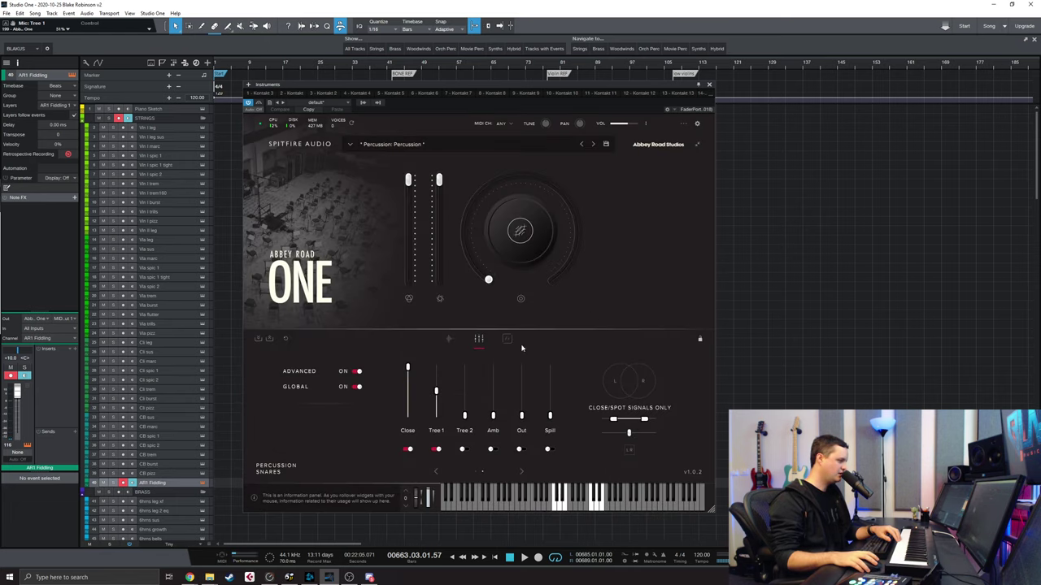
click(486, 473)
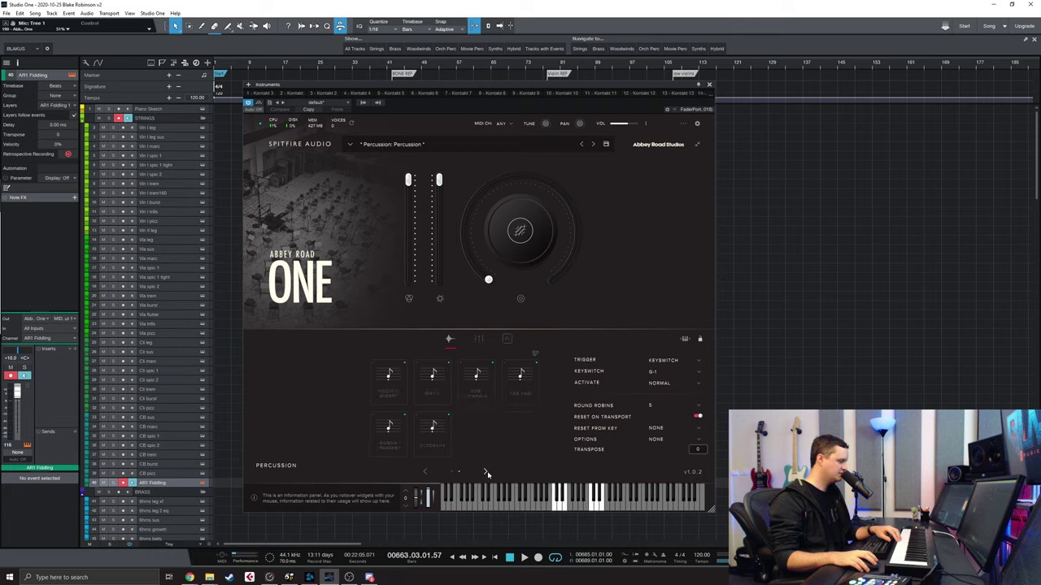
click(389, 380)
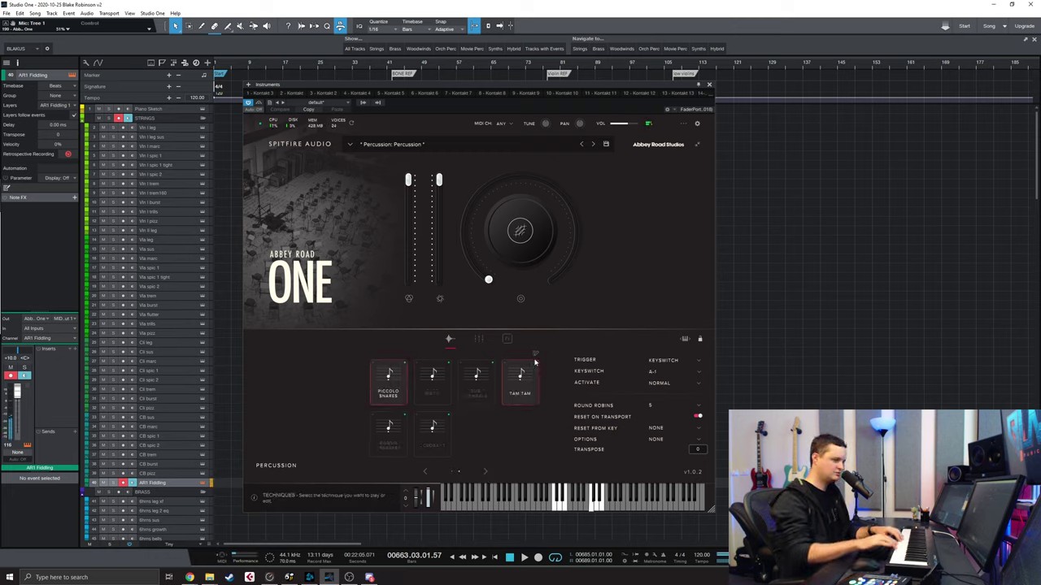
click(433, 381)
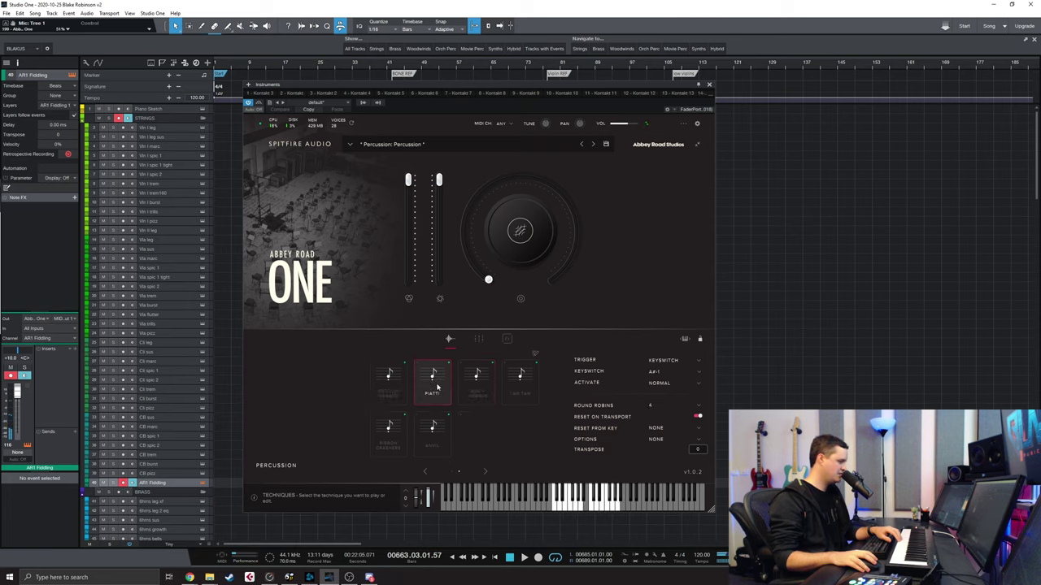
click(490, 402)
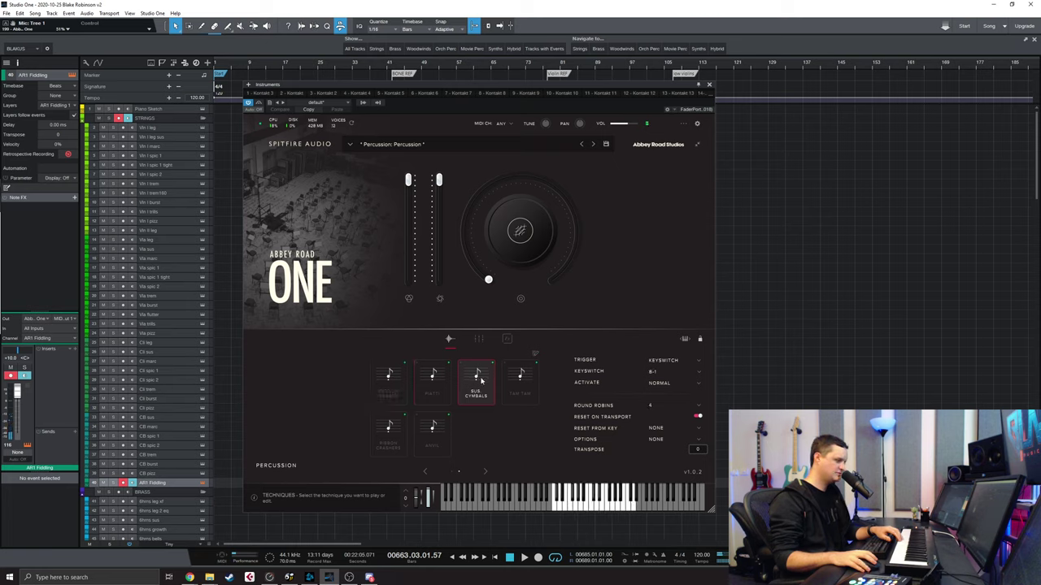
click(520, 385)
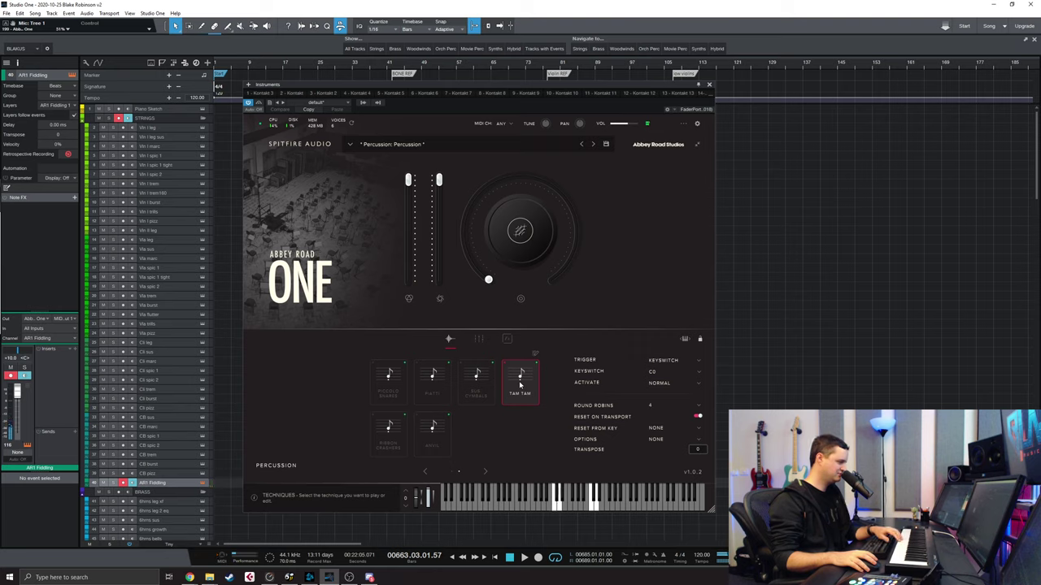
Load Percussion: Tuned from the preset browser, enable Xylophone, and show the Glockenspiel mic mix
click(445, 141)
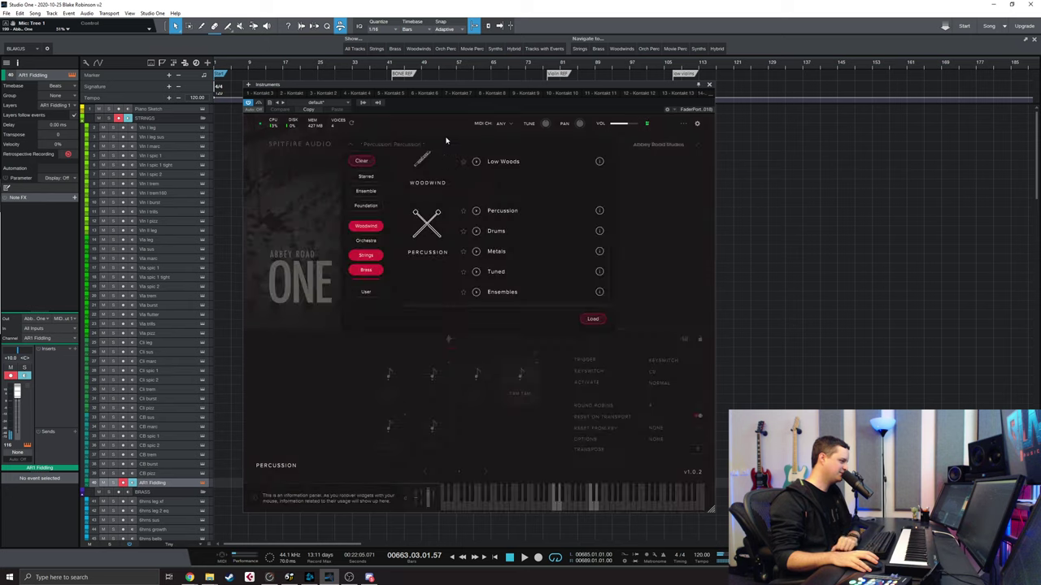
click(515, 271)
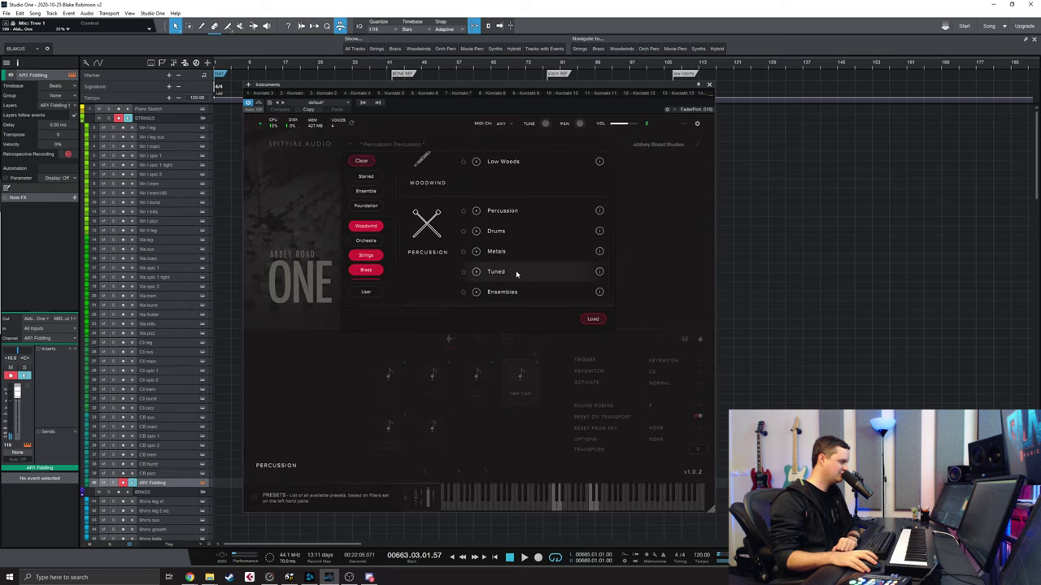
click(592, 318)
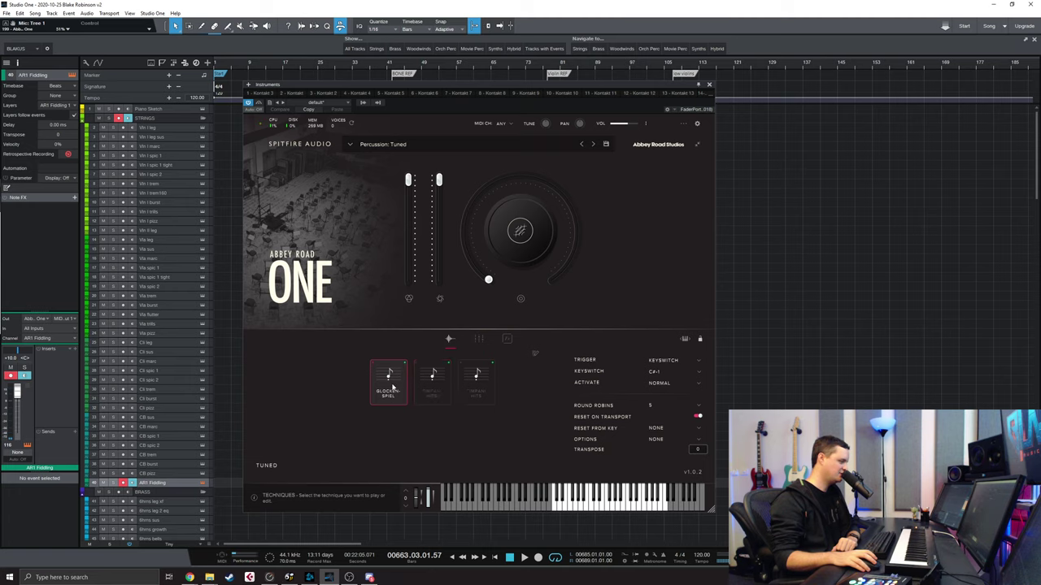
click(440, 395)
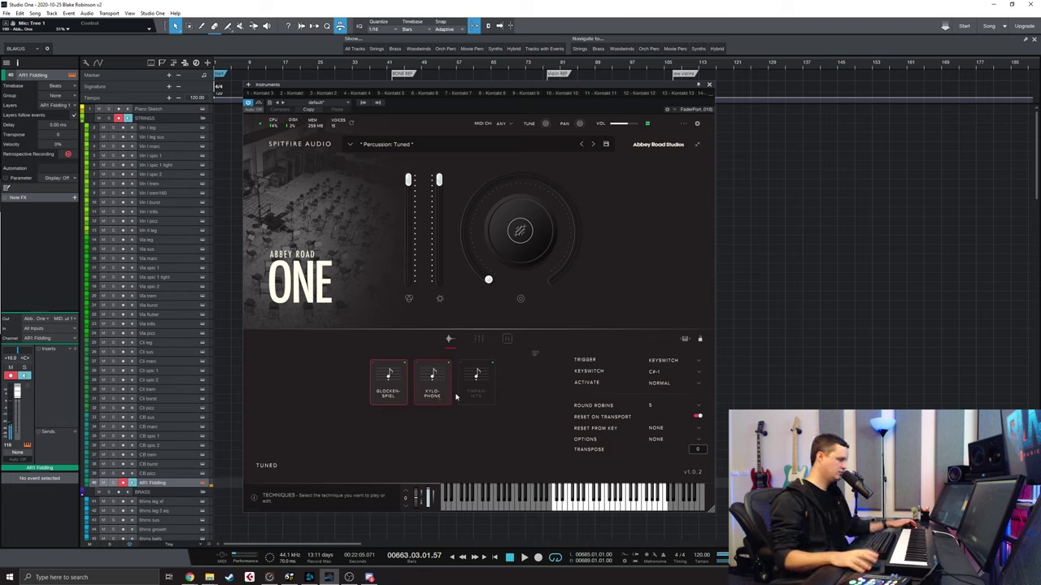
click(476, 339)
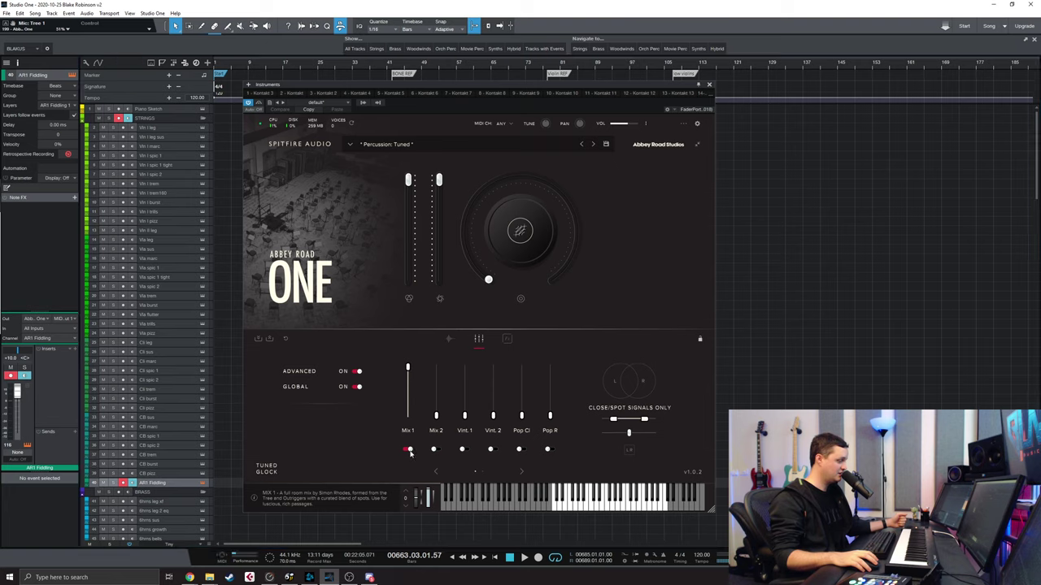
On the individual-mics page, push the Close fader to full and raise Tree 1 to about 57%
click(522, 472)
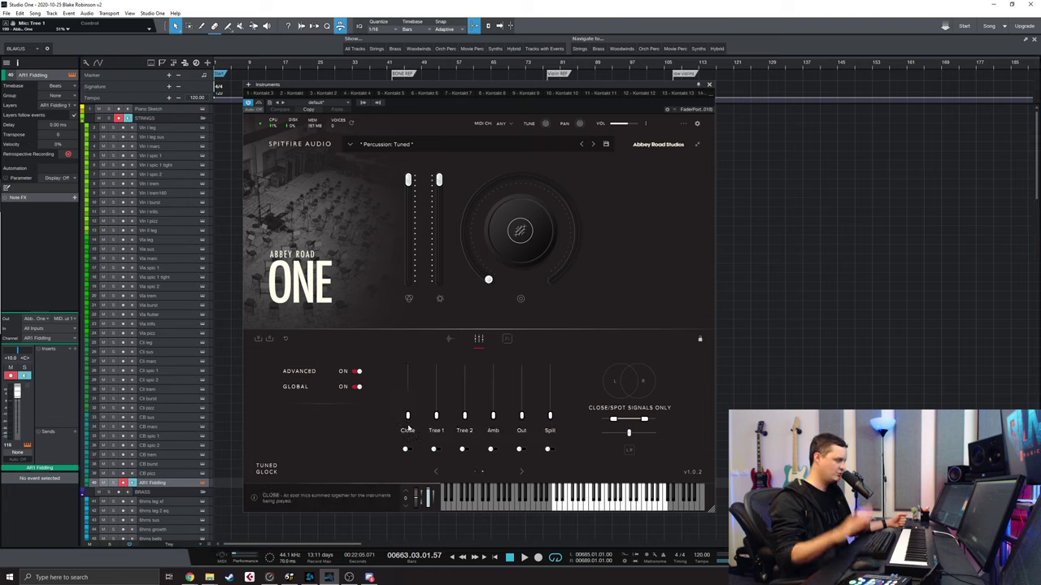
drag(415, 418, 409, 367)
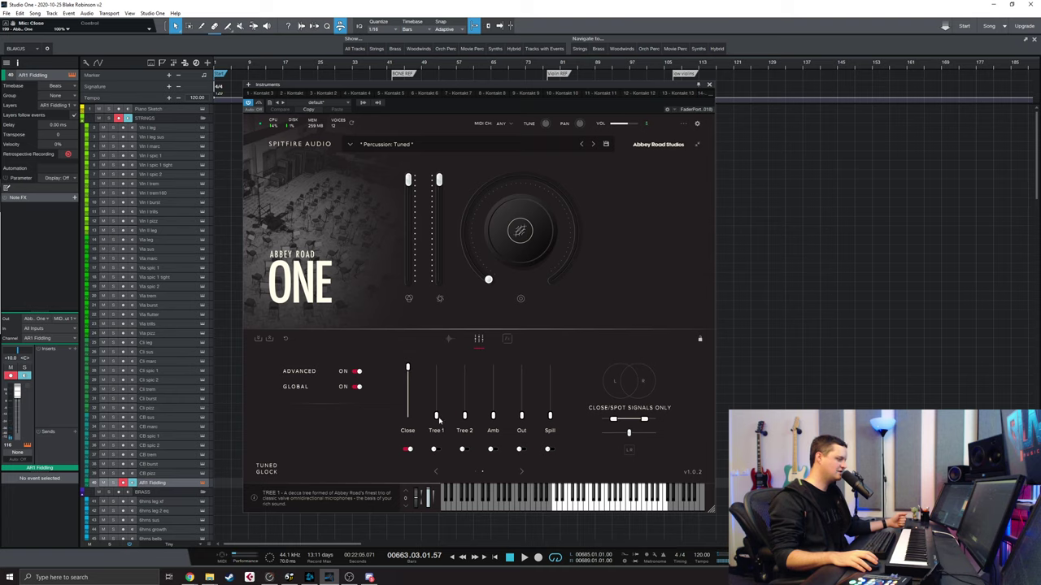
drag(438, 418, 440, 406)
drag(437, 414, 437, 390)
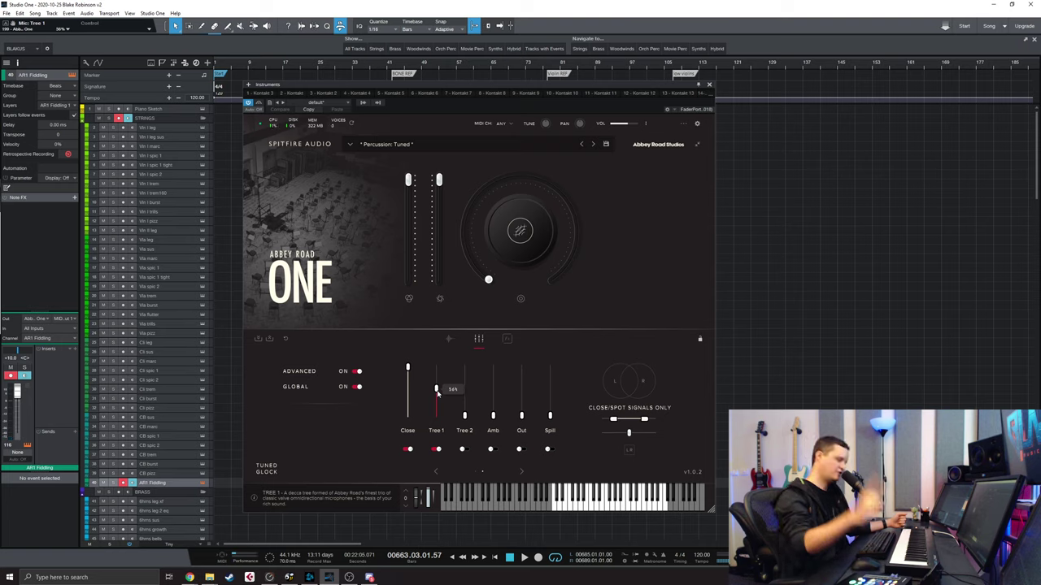
drag(436, 391, 439, 380)
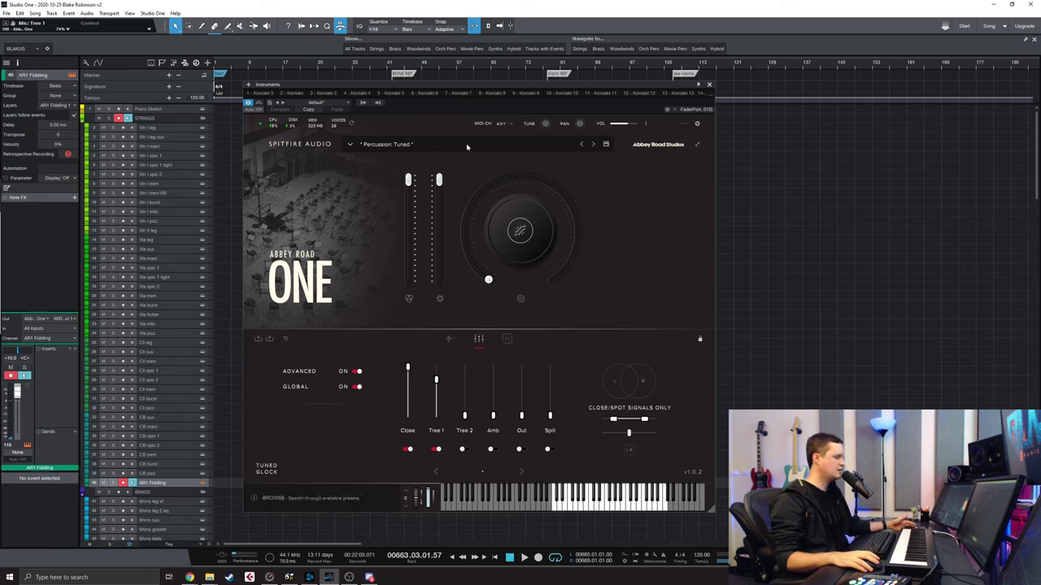
Return to the techniques page, make Xylophone active, and nudge the instrument window right
click(448, 338)
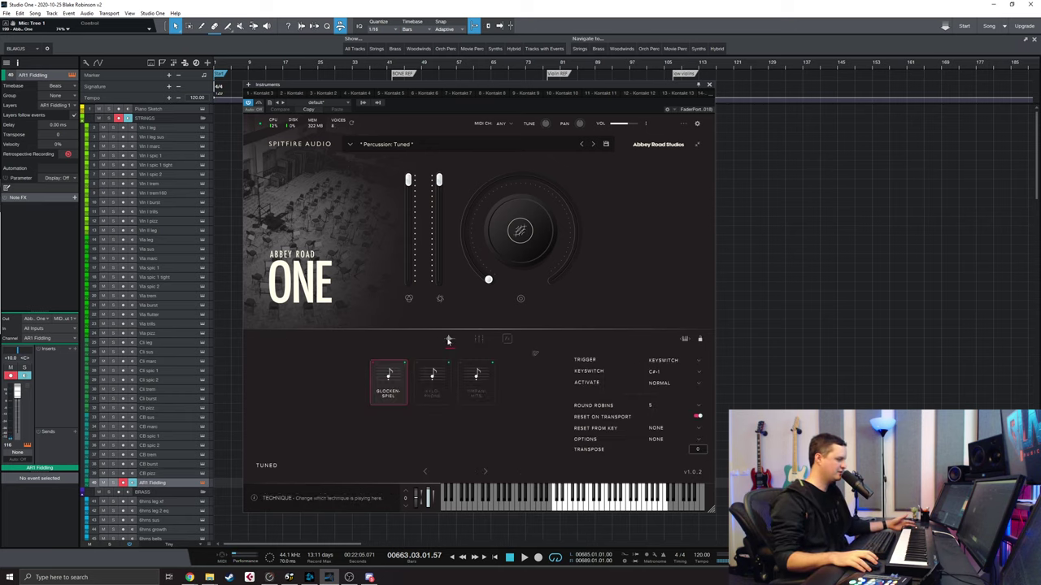
click(440, 379)
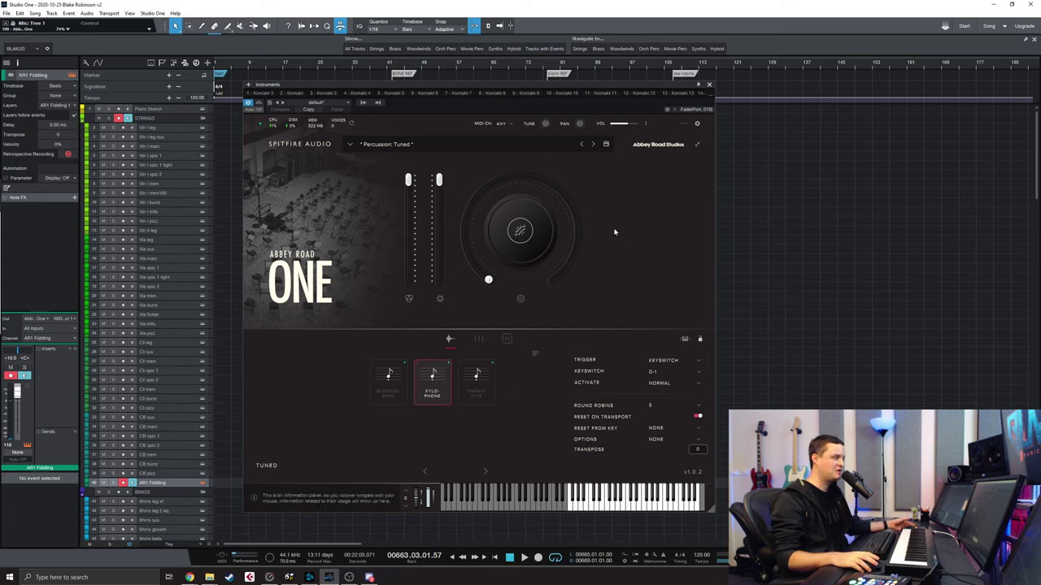
drag(514, 90, 573, 87)
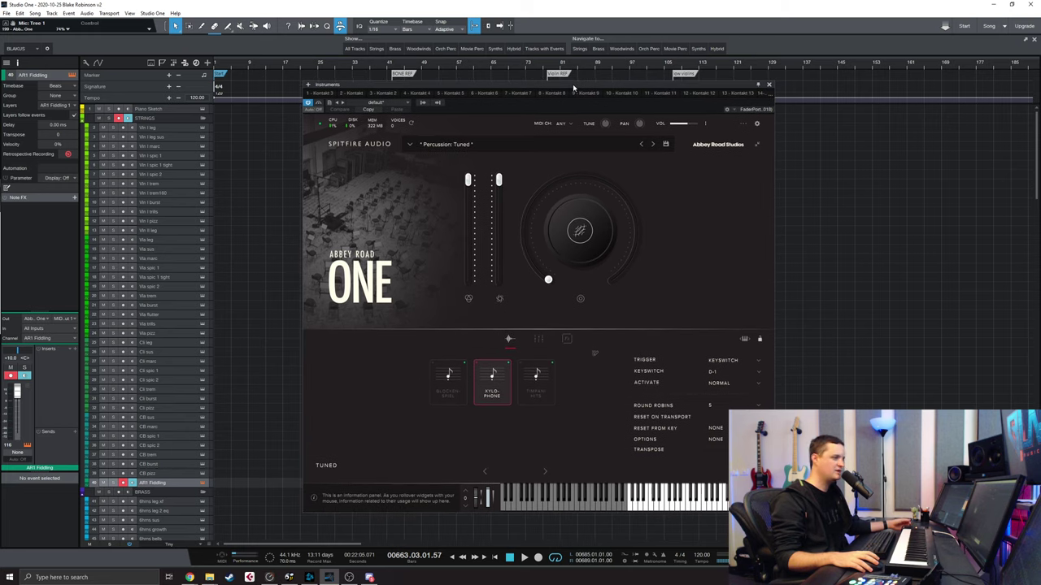